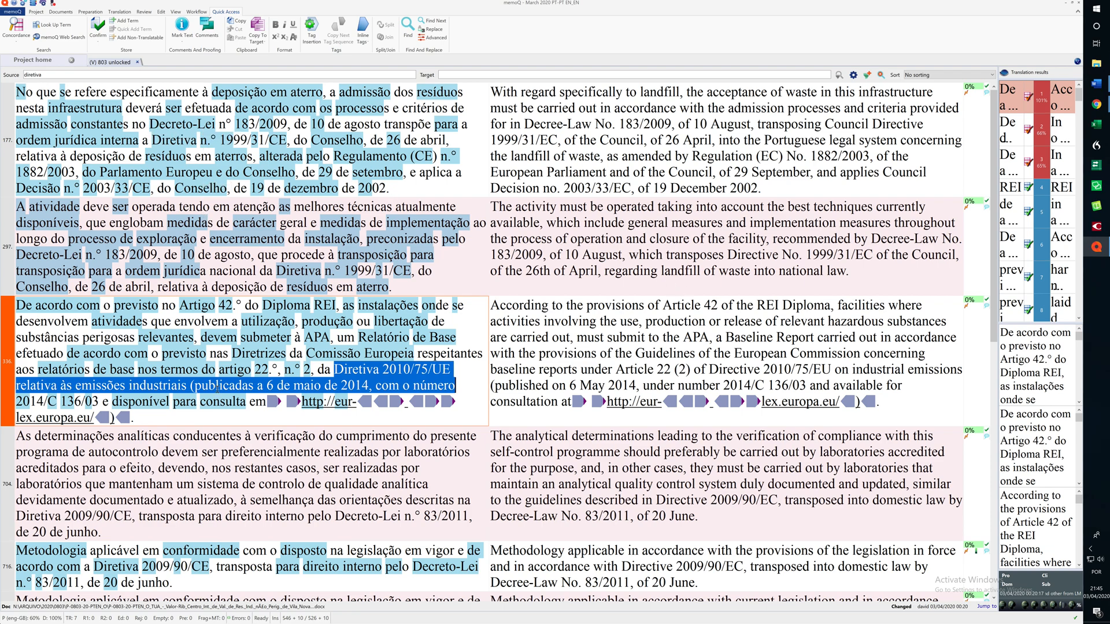
Highlight the references to Diretiva n.° 1999/31/CE, Decreto-Lei n° 183/2009 and Regulamento (CE) n.° 1882/2003 in source segment 177.
drag(149, 139, 289, 140)
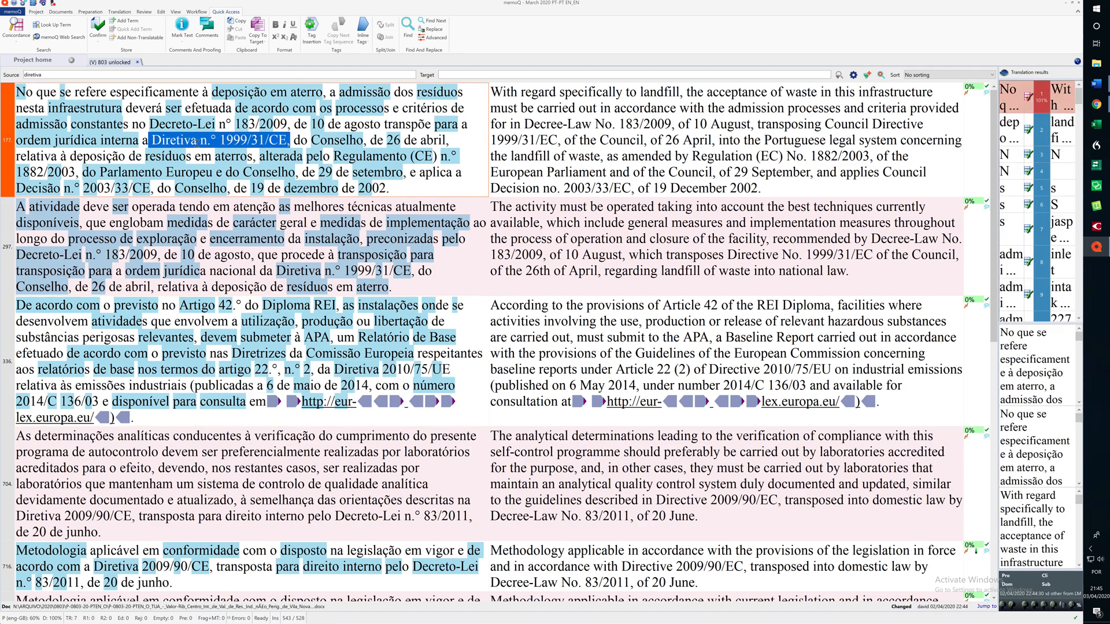
click(252, 140)
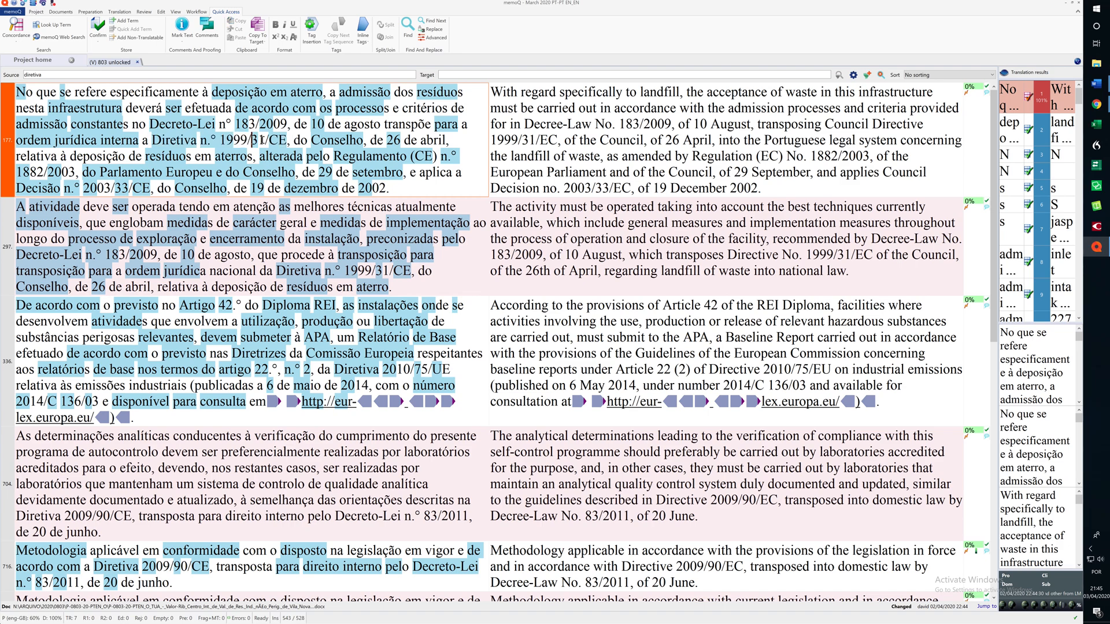
drag(149, 124, 287, 119)
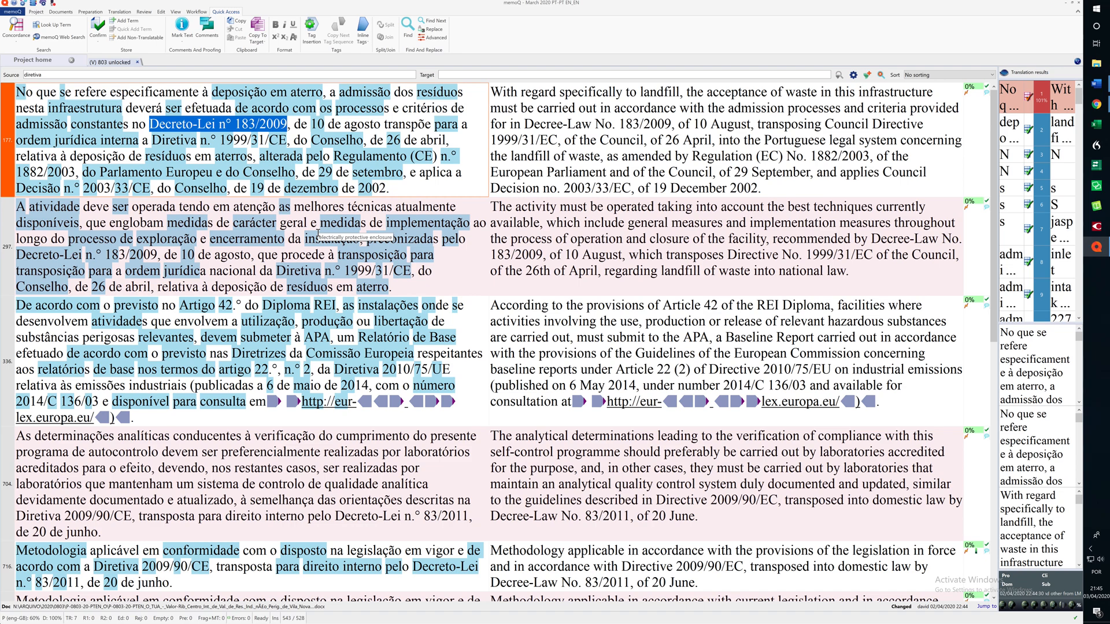
drag(334, 155, 75, 171)
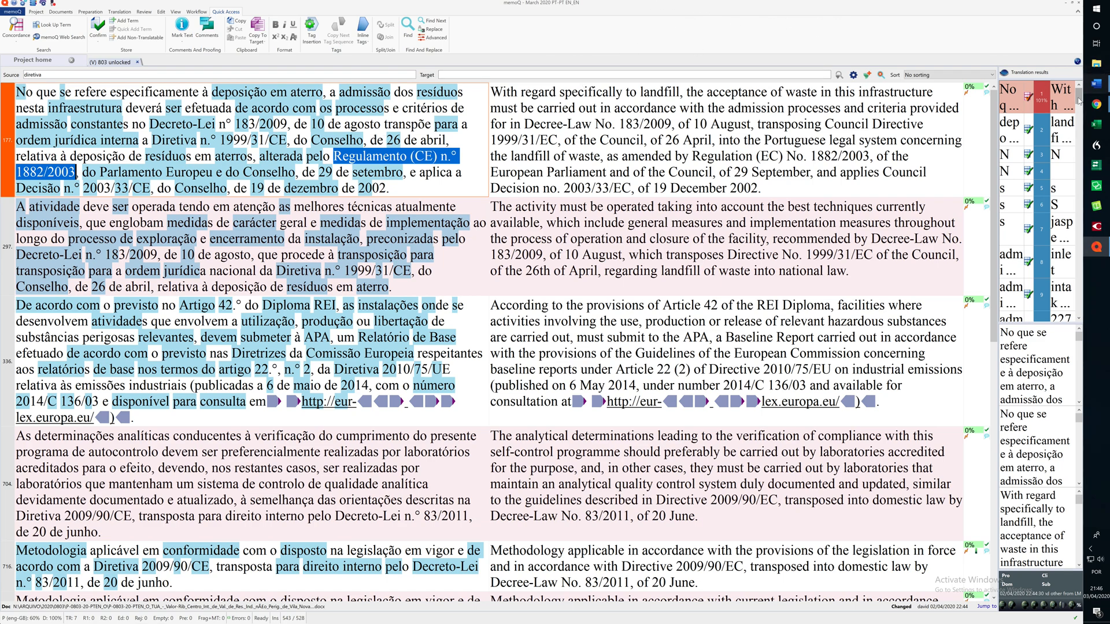
Switch to the EUR-Lex home page in Chrome and look over its document number and quick search fields.
mouse_move(1096, 108)
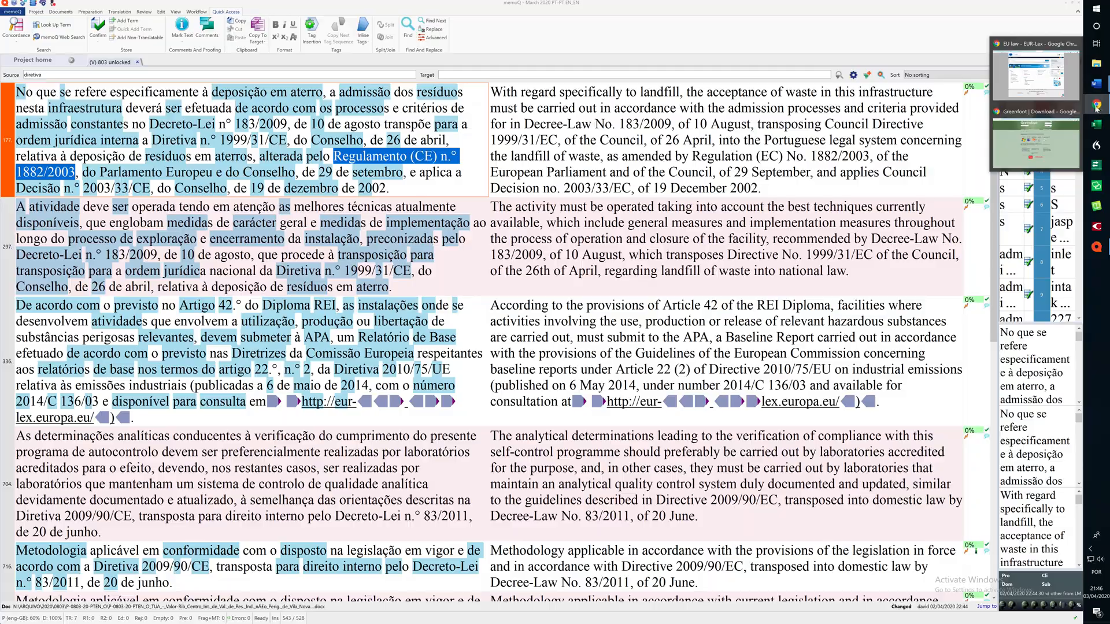
click(1041, 78)
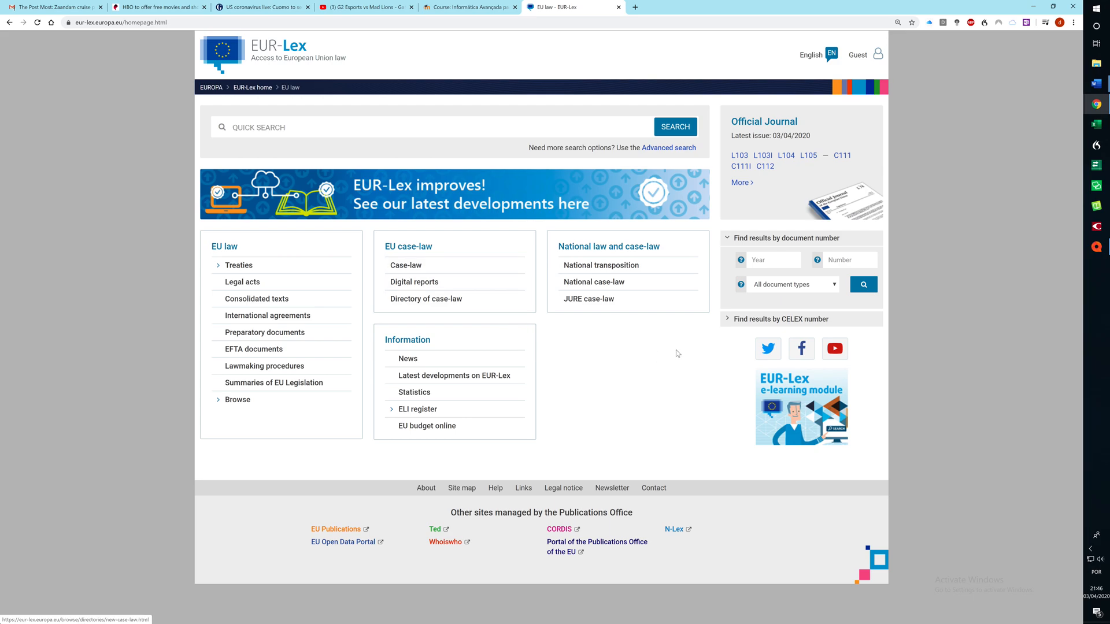
click(777, 260)
click(861, 257)
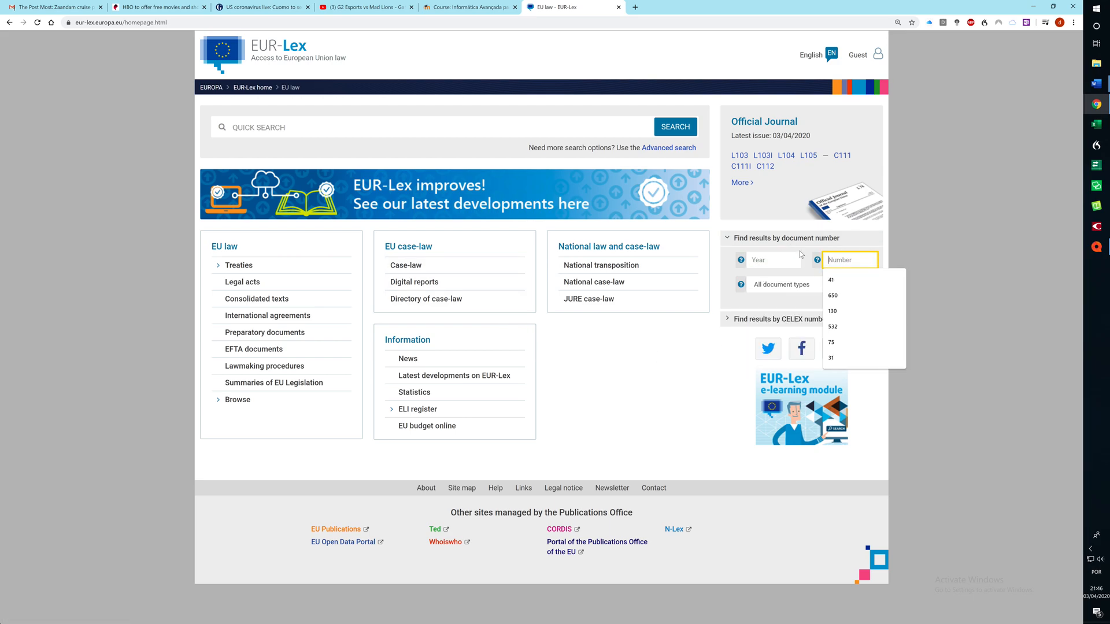
click(248, 127)
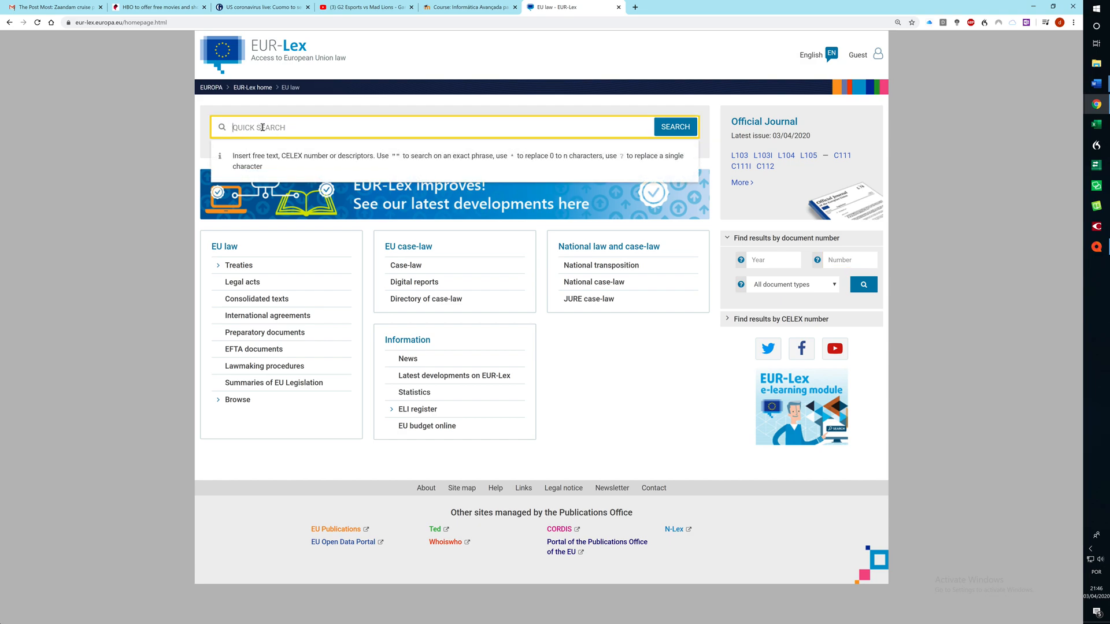
Search EUR-Lex by document number for year 2010, number 75, with the document type Directive.
click(754, 261)
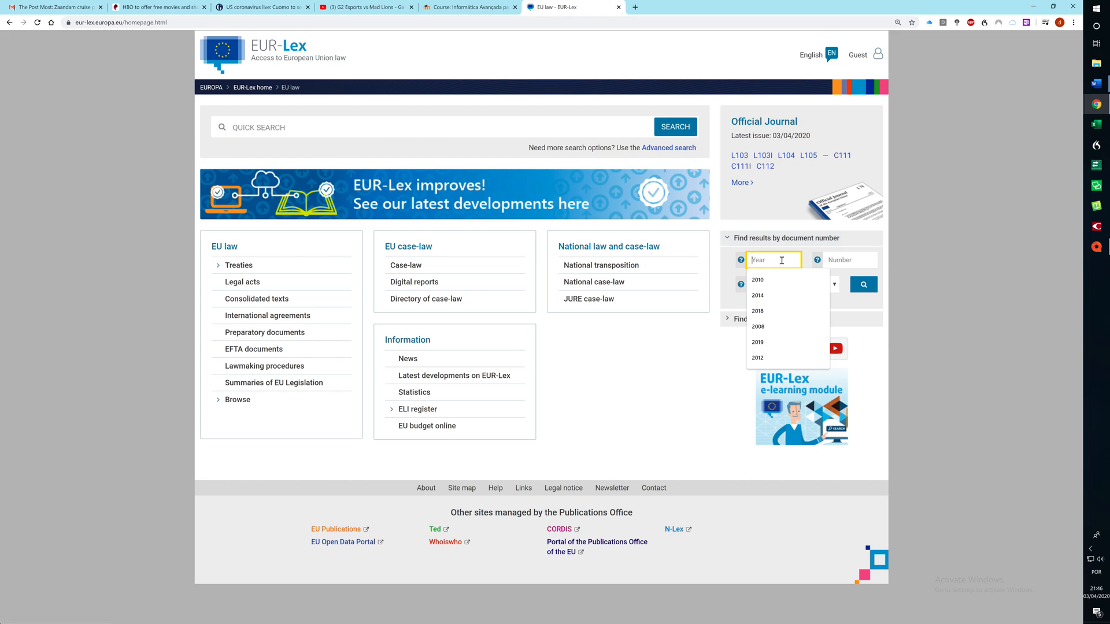
text(2010)
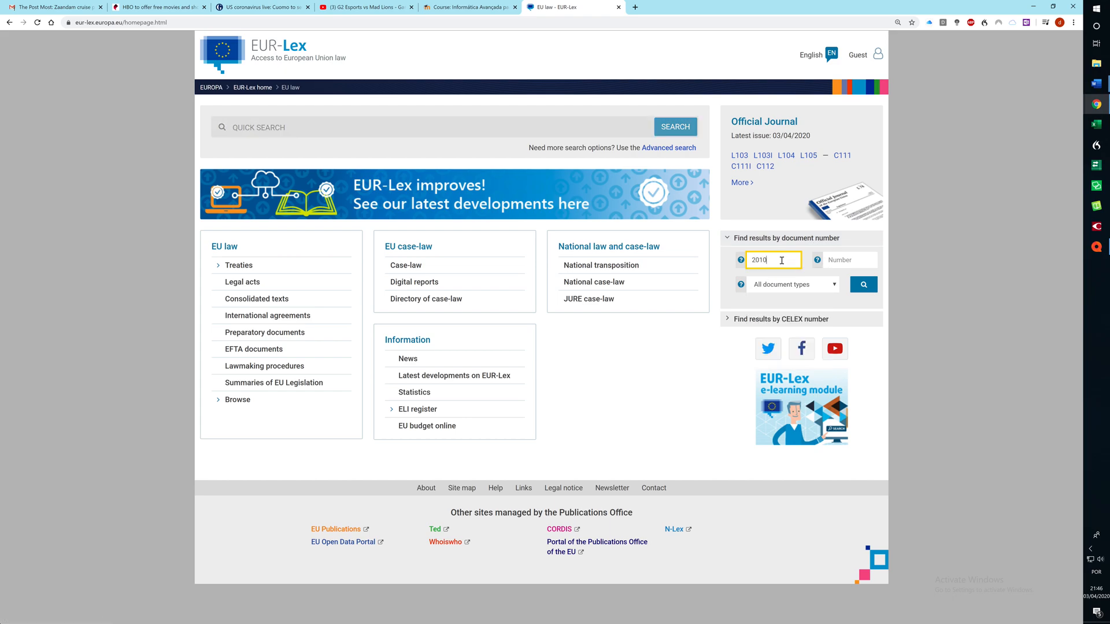
click(869, 262)
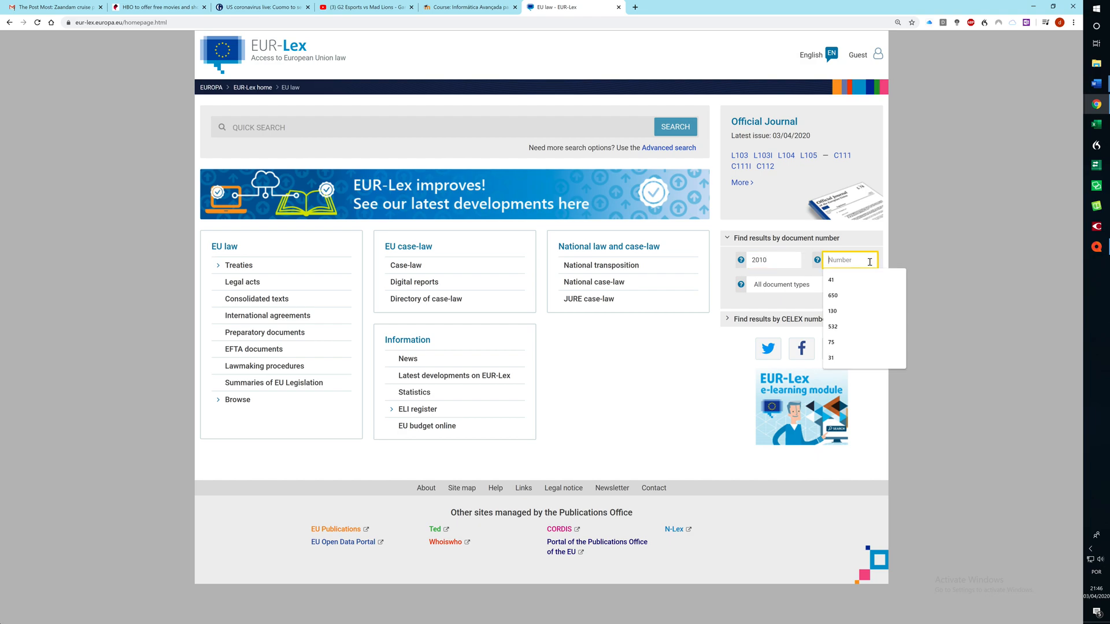
text(75)
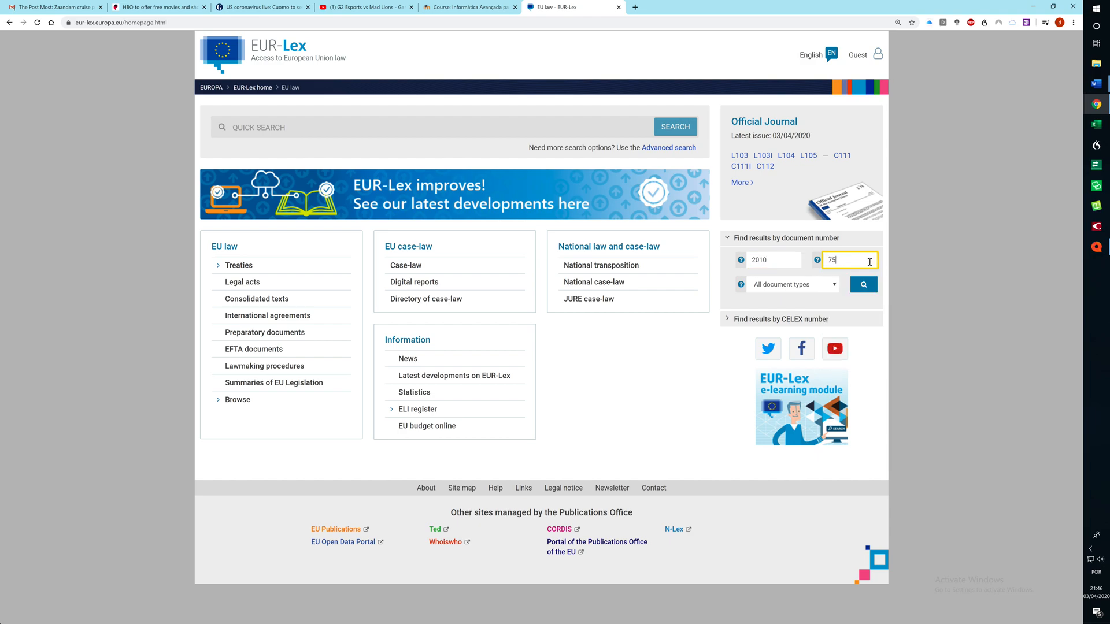
click(836, 285)
click(795, 313)
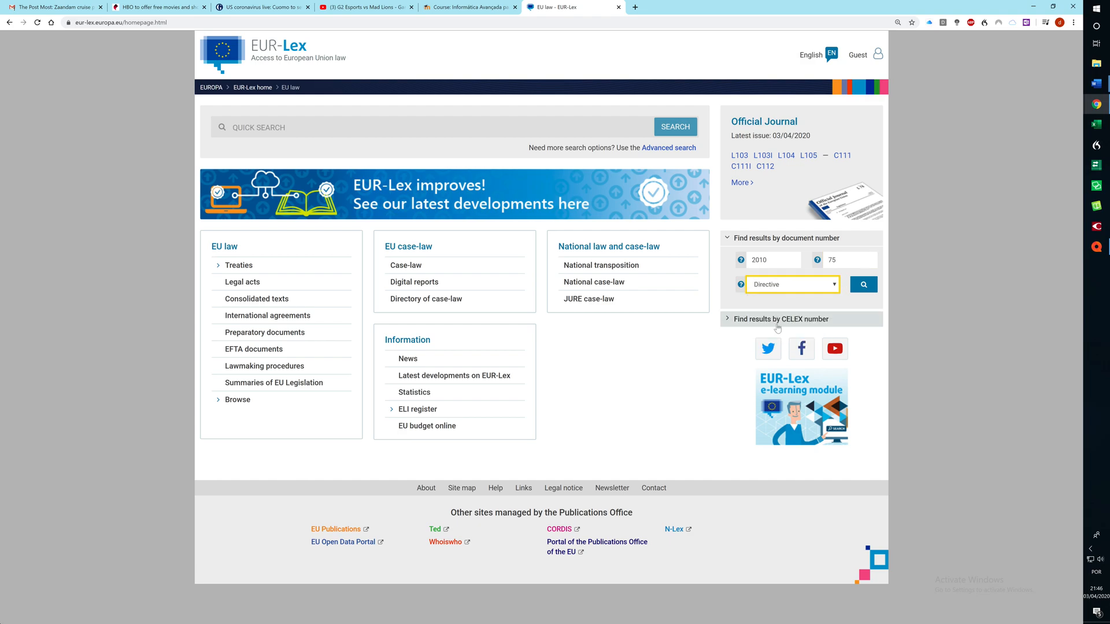
click(867, 285)
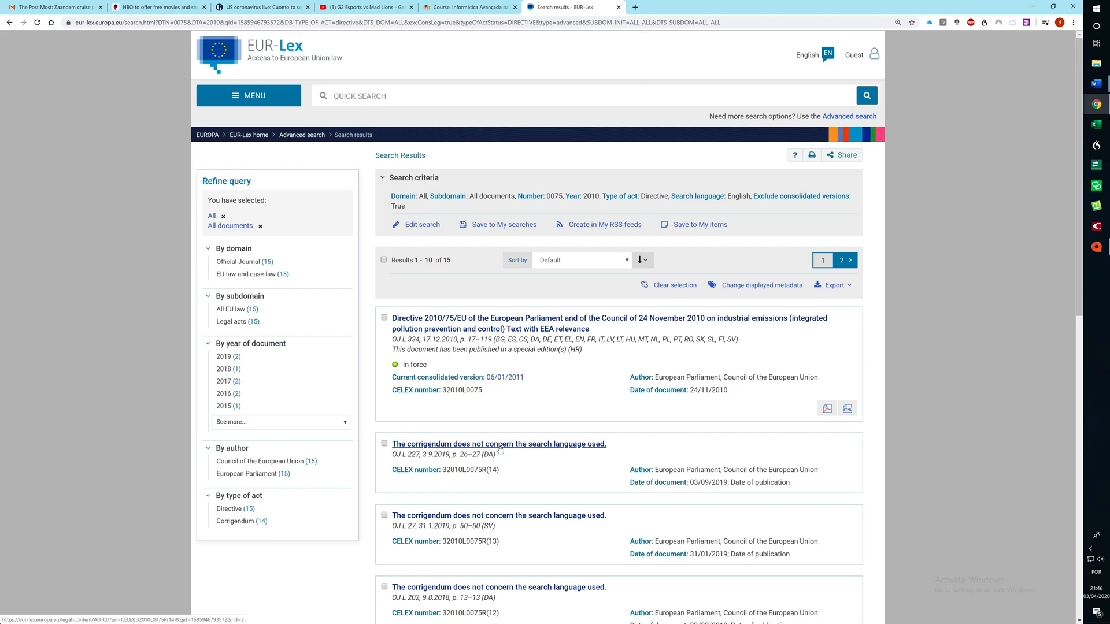
Open Directive 2010/75/EU from the results and display its English and Portuguese versions side by side.
click(531, 321)
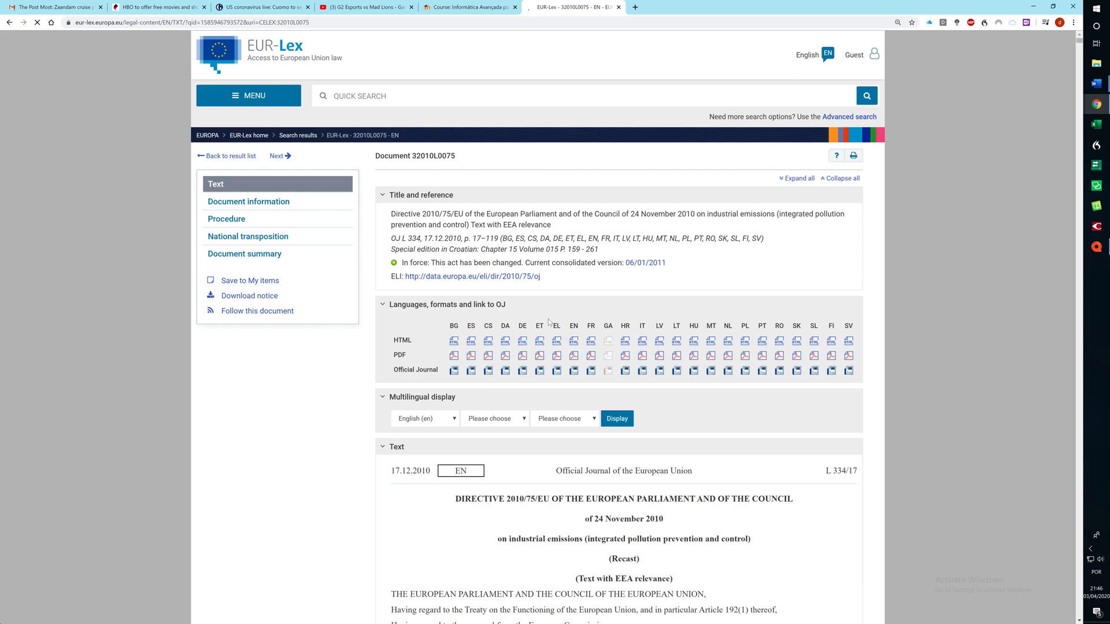
scroll(530, 322, down, 3)
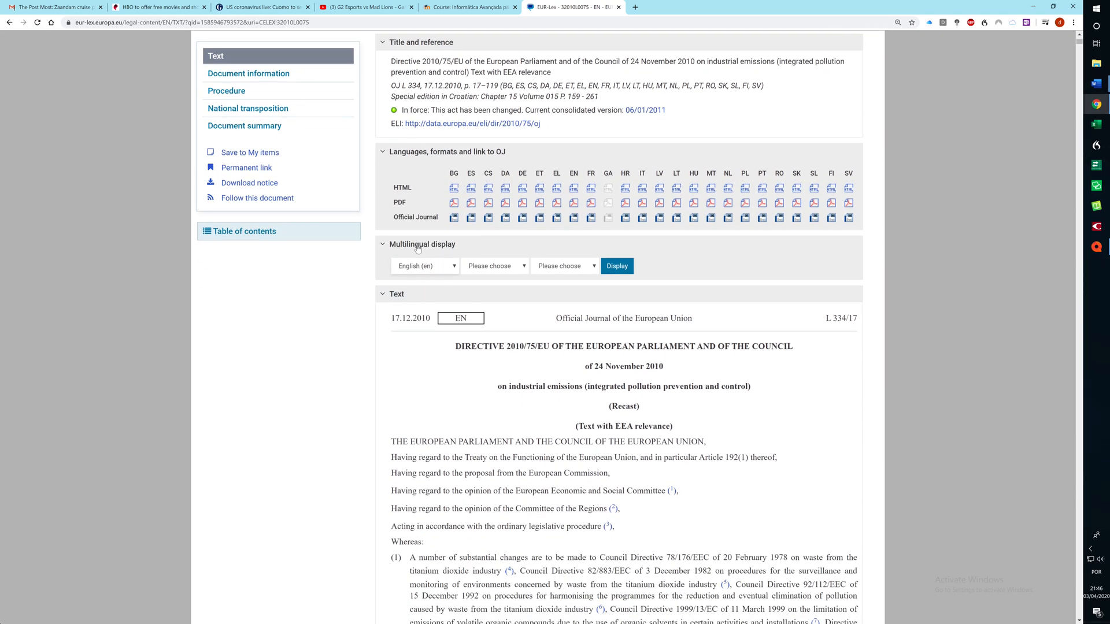
click(523, 267)
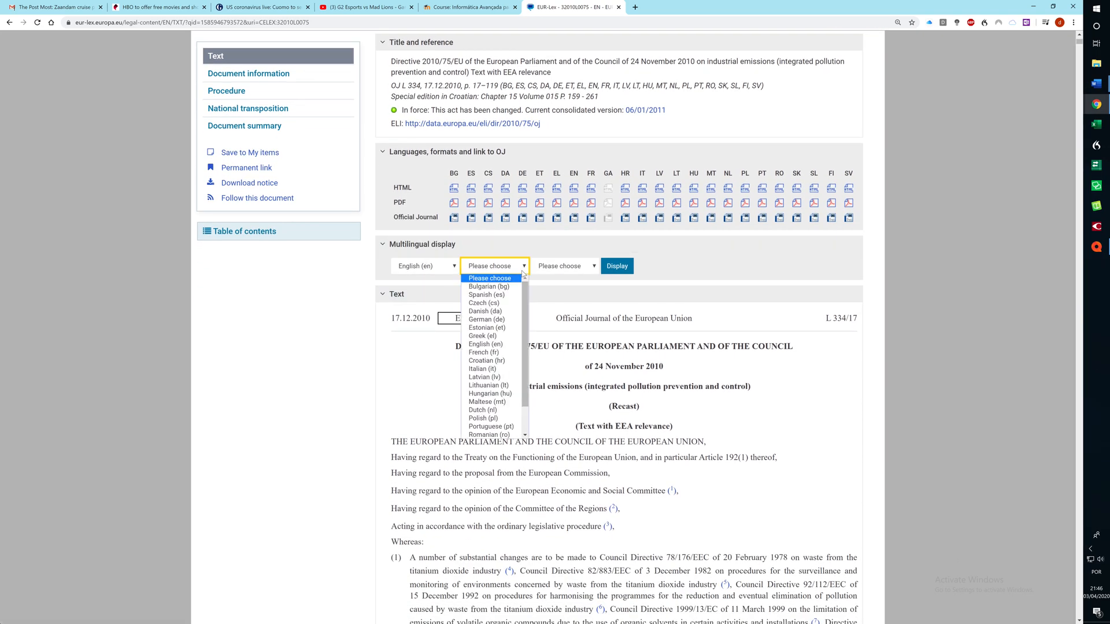
click(502, 428)
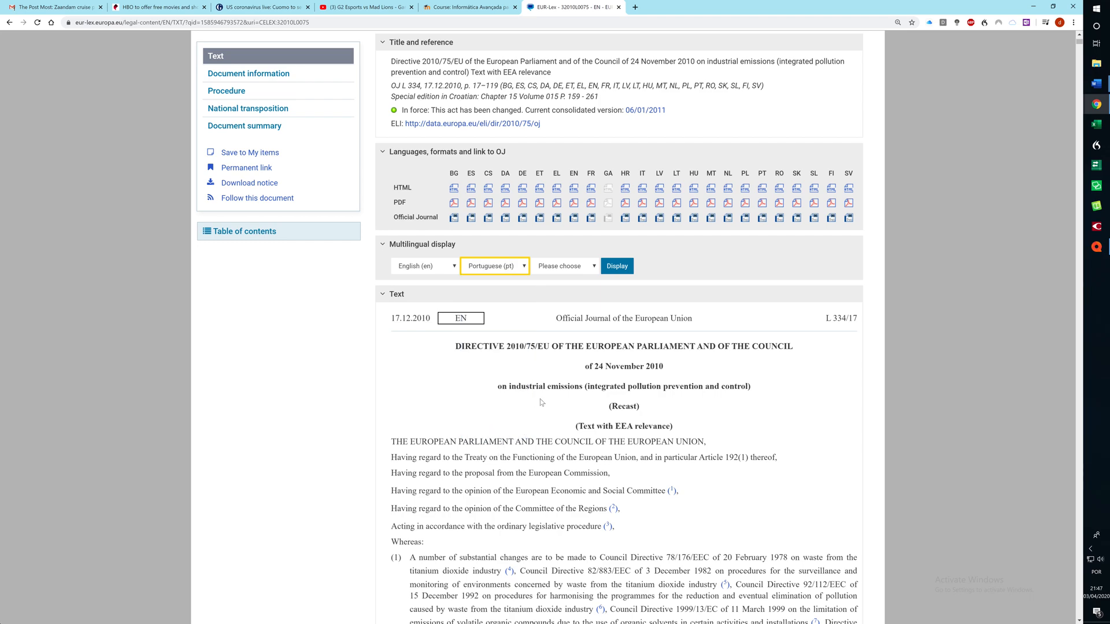
click(621, 272)
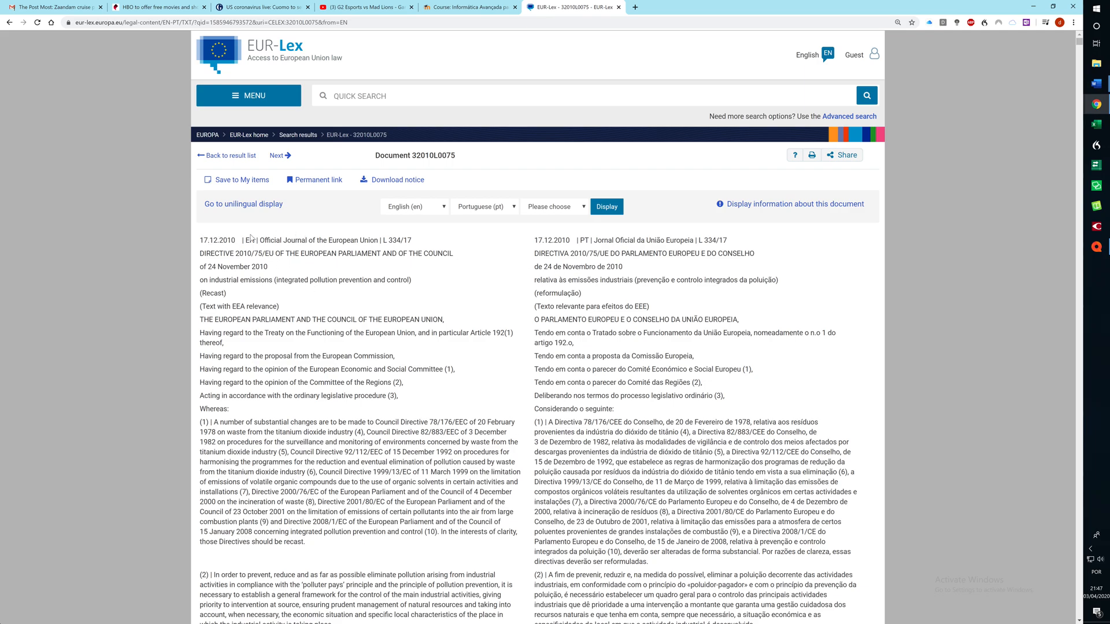
Select and copy the entire bilingual text, from the Official Journal heading to the final Annex X line, excluding the page footer.
drag(201, 239, 757, 431)
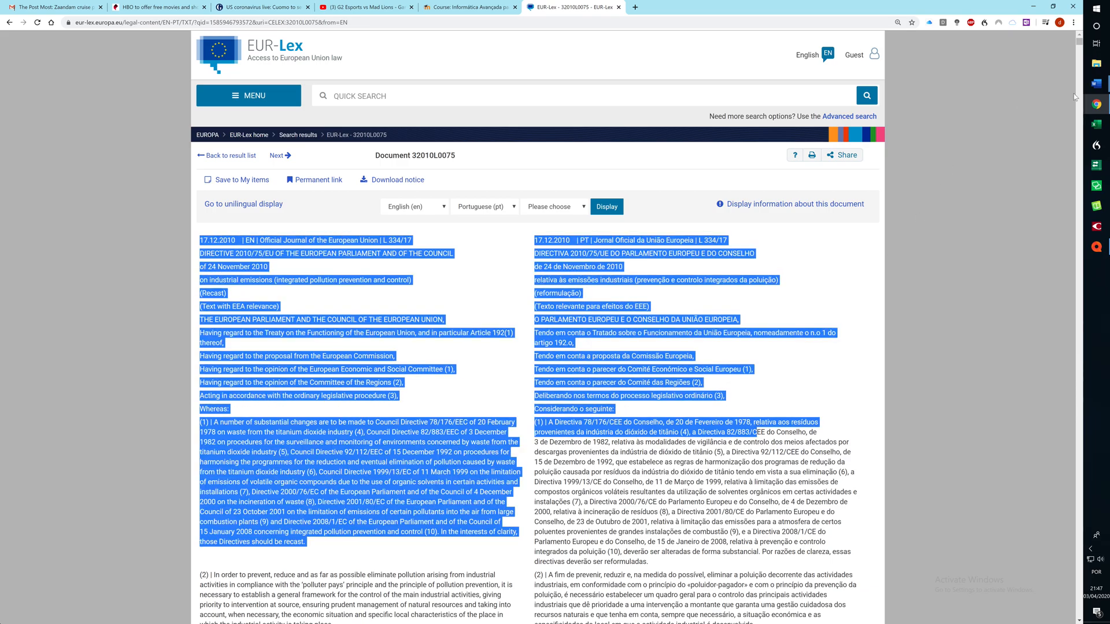
drag(1078, 54, 1079, 621)
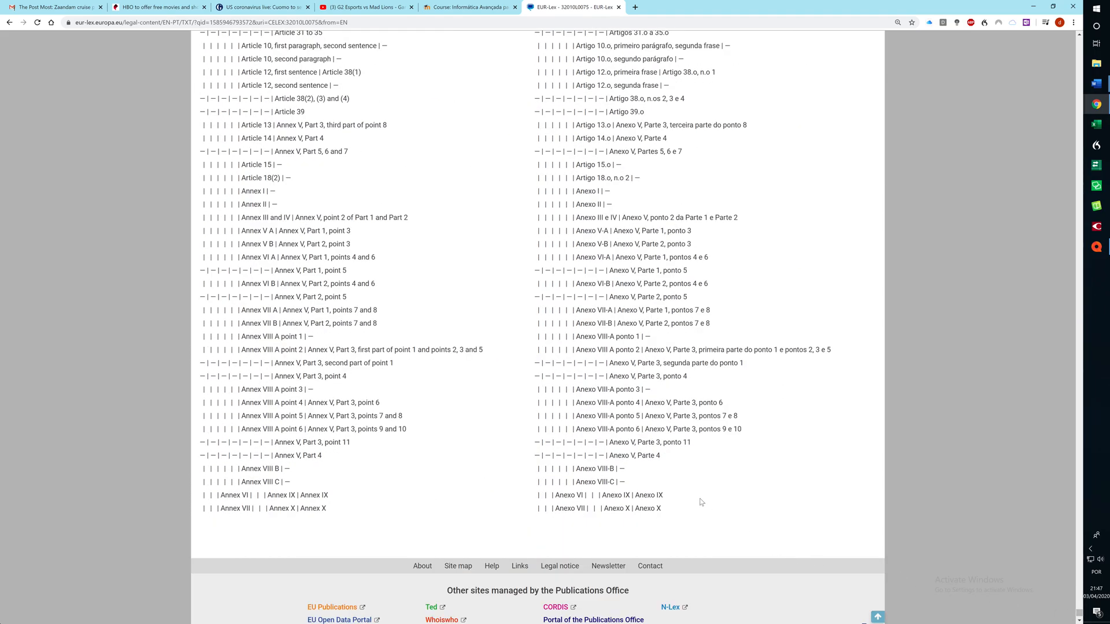
shift+click(673, 570)
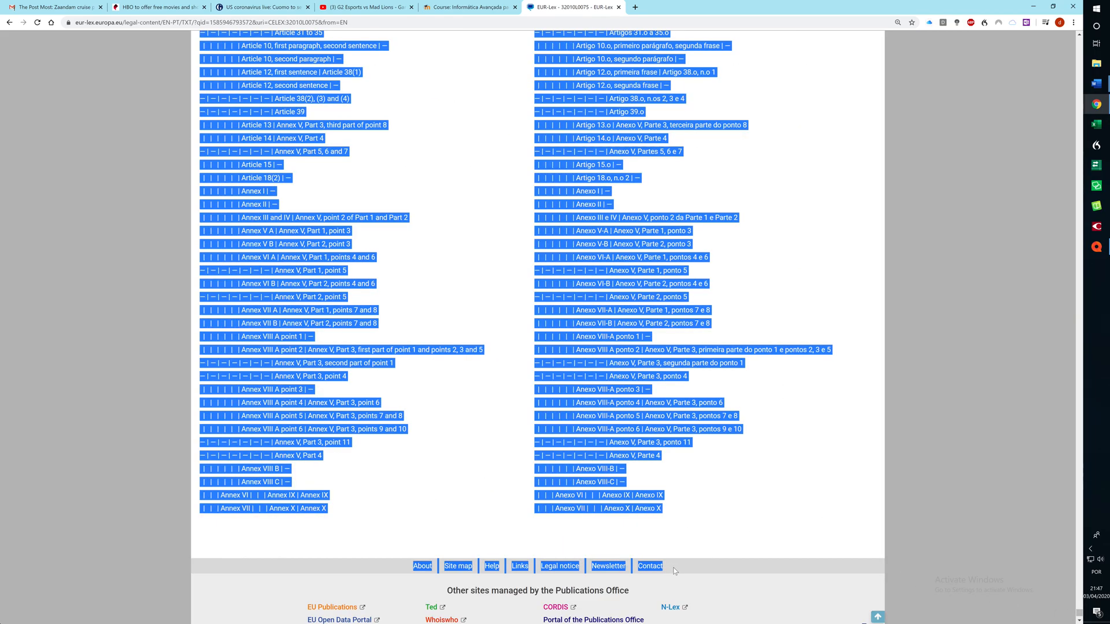
drag(674, 571, 666, 520)
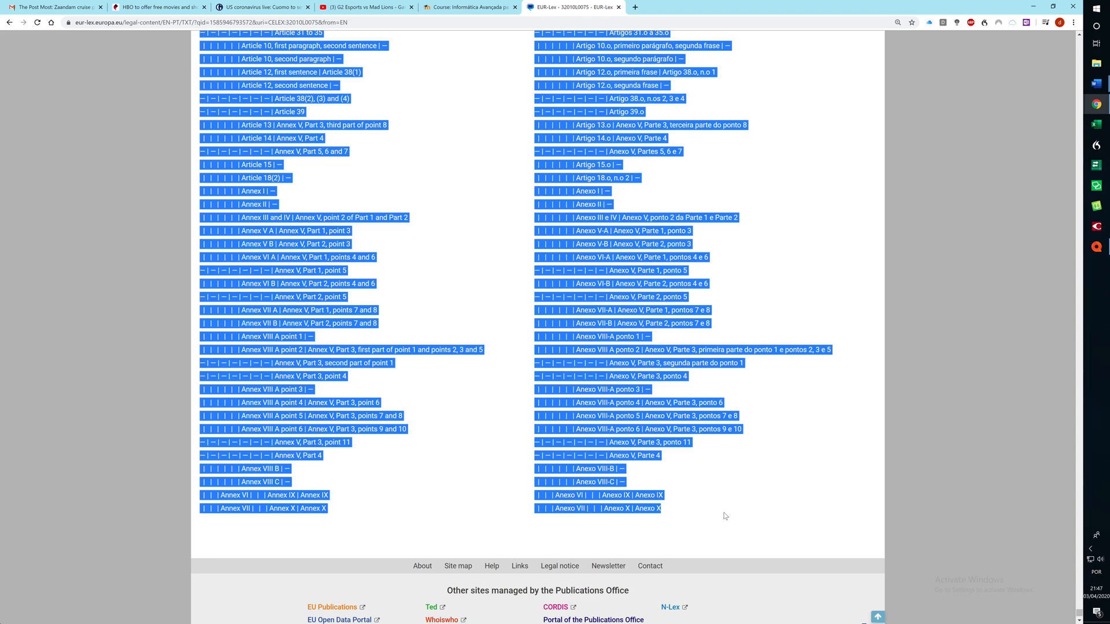
Create a blank workbook in Excel and paste the copied bilingual text at A1, keeping the source formatting.
click(1097, 125)
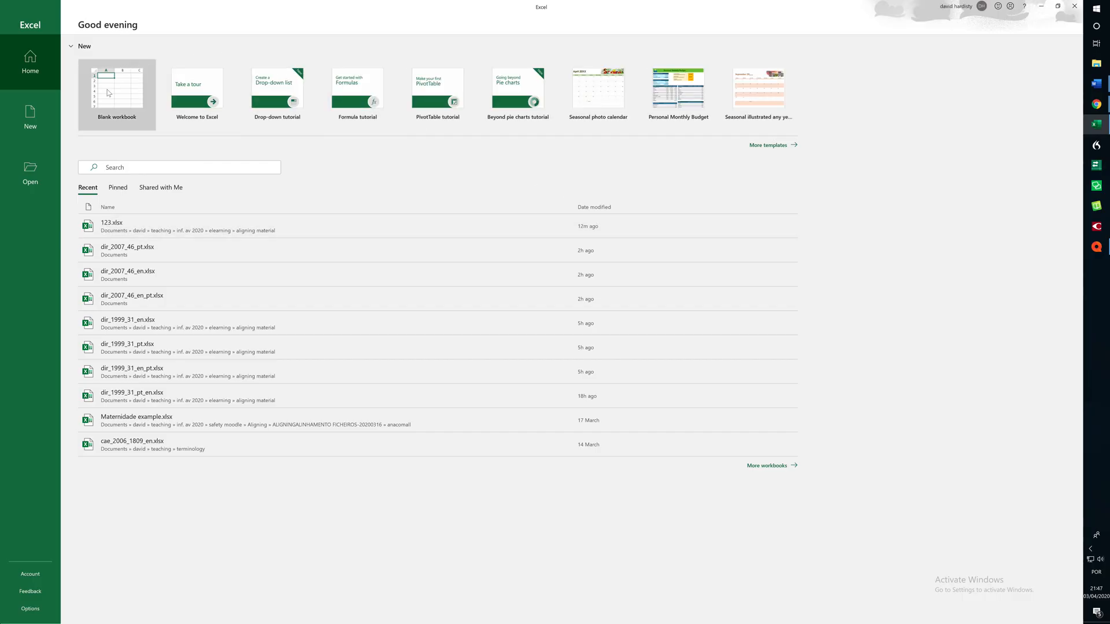
click(108, 93)
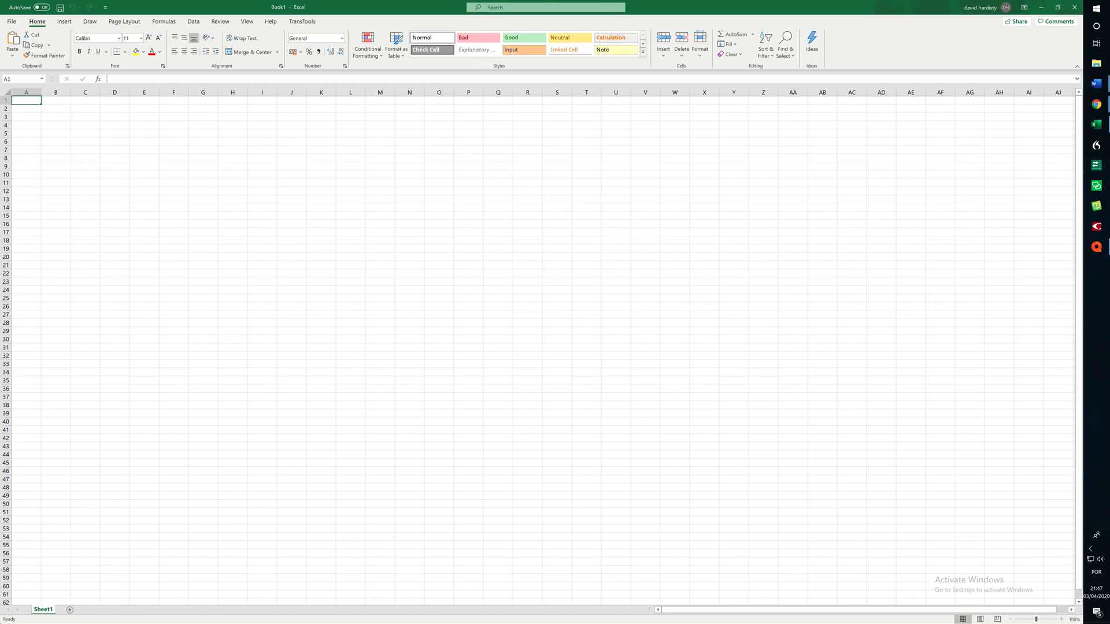
click(1062, 619)
click(1061, 619)
click(1062, 619)
click(1062, 619)
click(1062, 619)
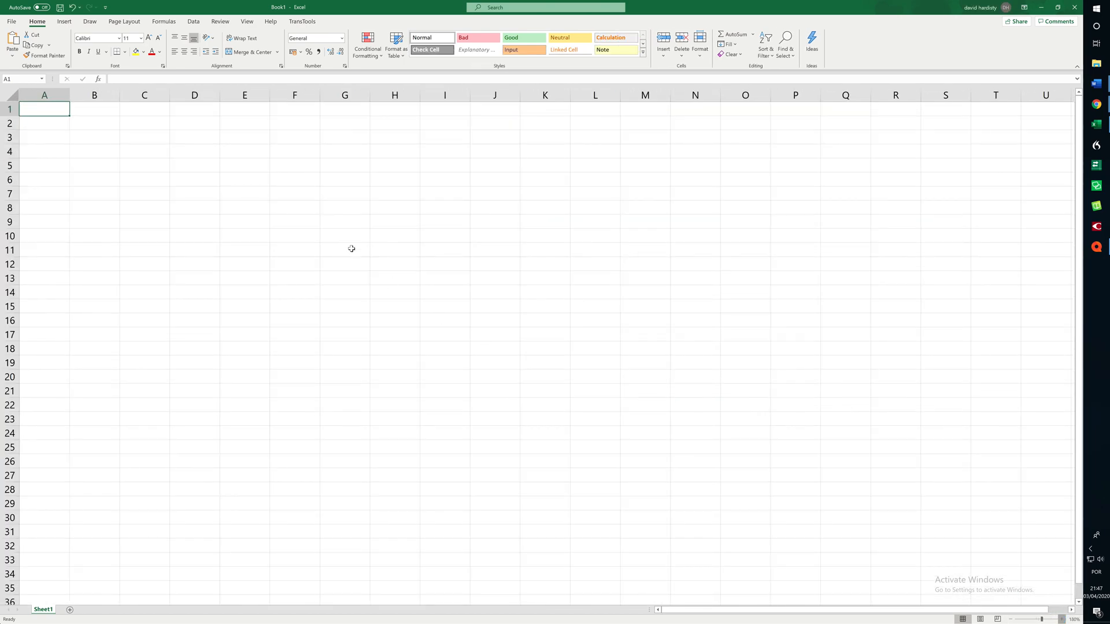
right_click(44, 111)
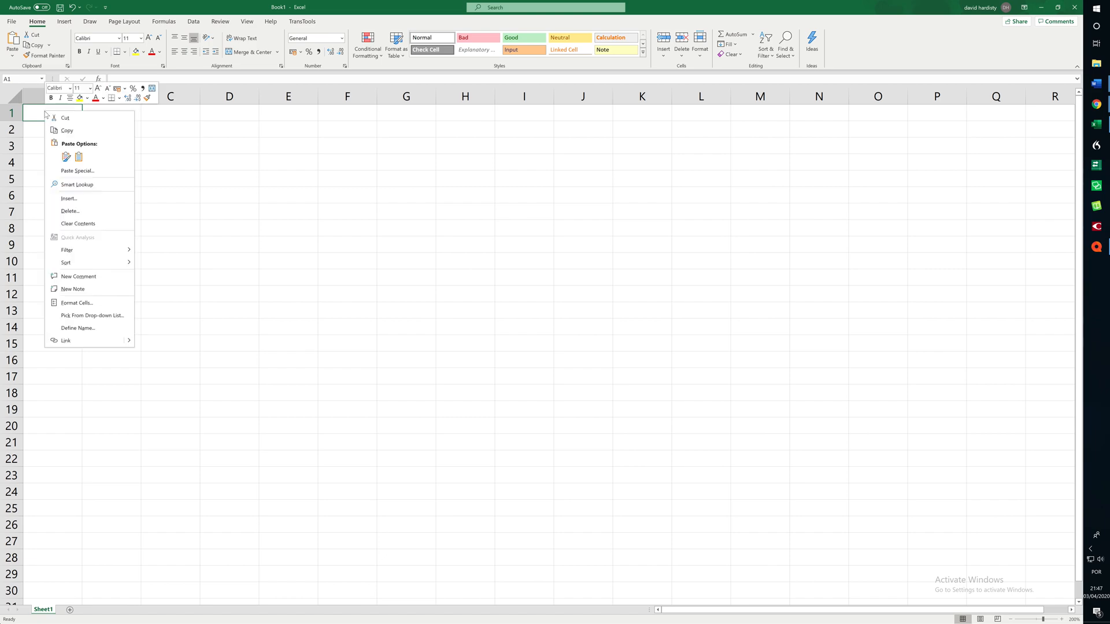
click(66, 157)
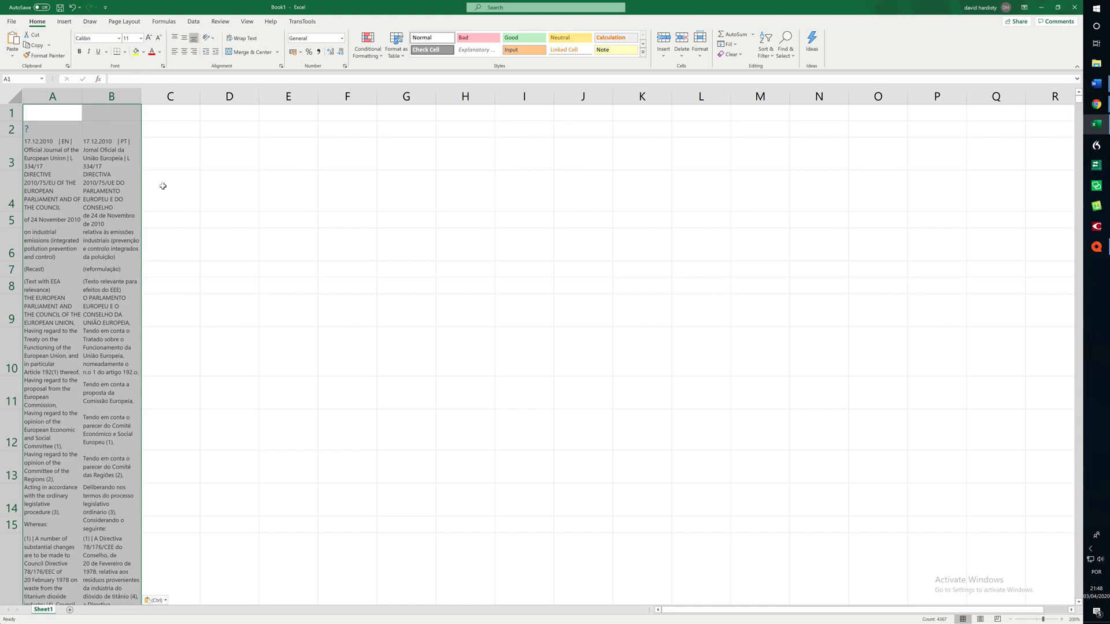
Delete the first two rows above the directive's heading, the blank one and the one containing only "?".
click(1062, 619)
click(1061, 619)
scroll(243, 322, up, 2)
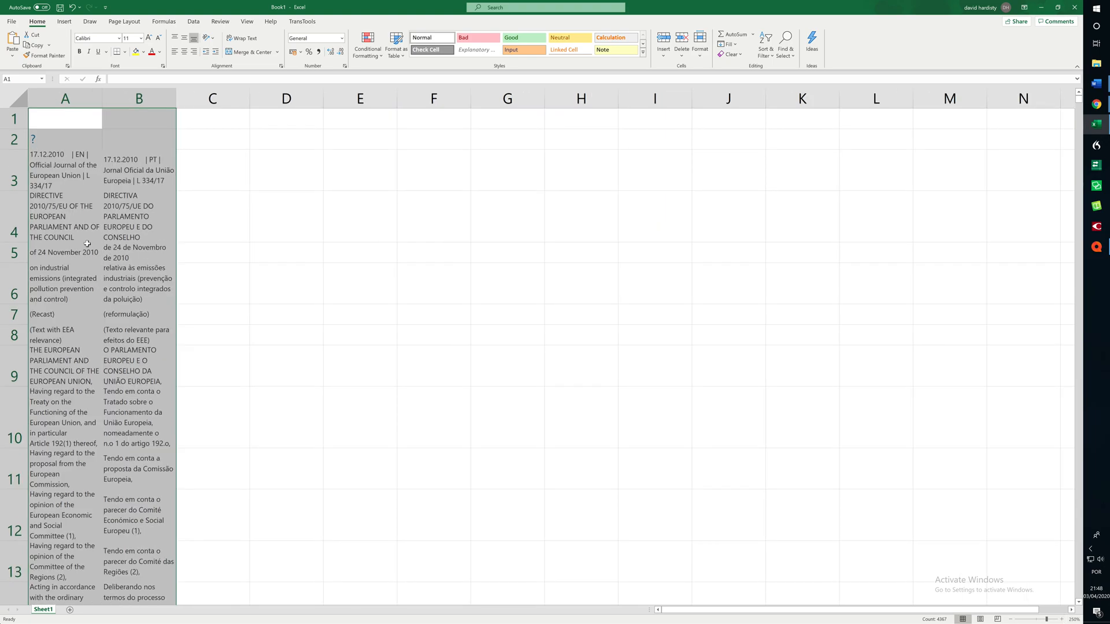
click(87, 249)
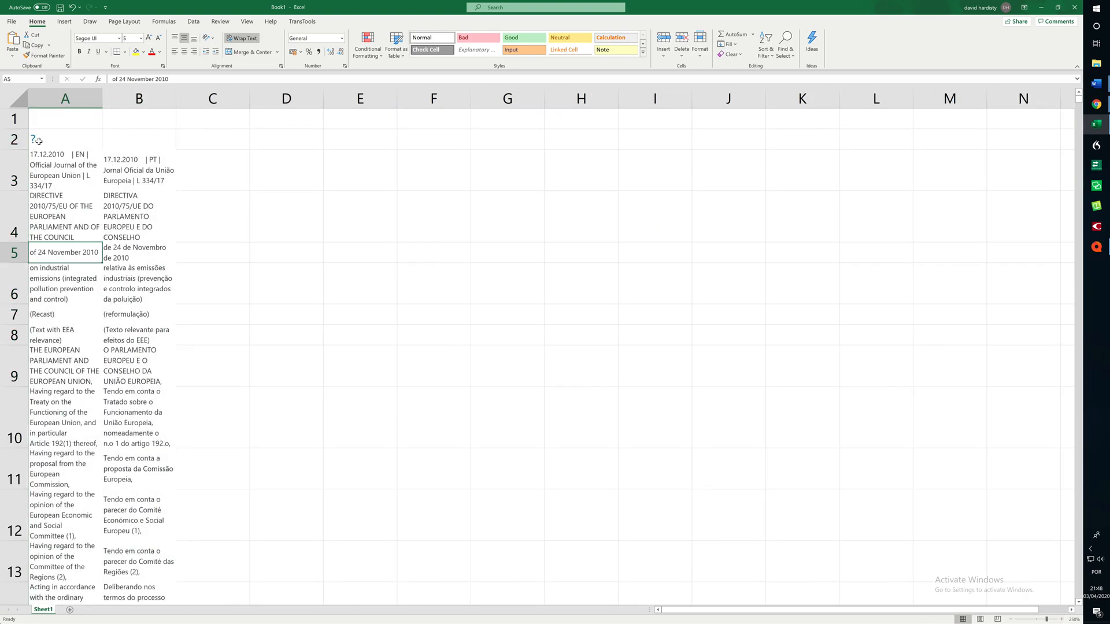
click(13, 122)
drag(13, 122, 13, 139)
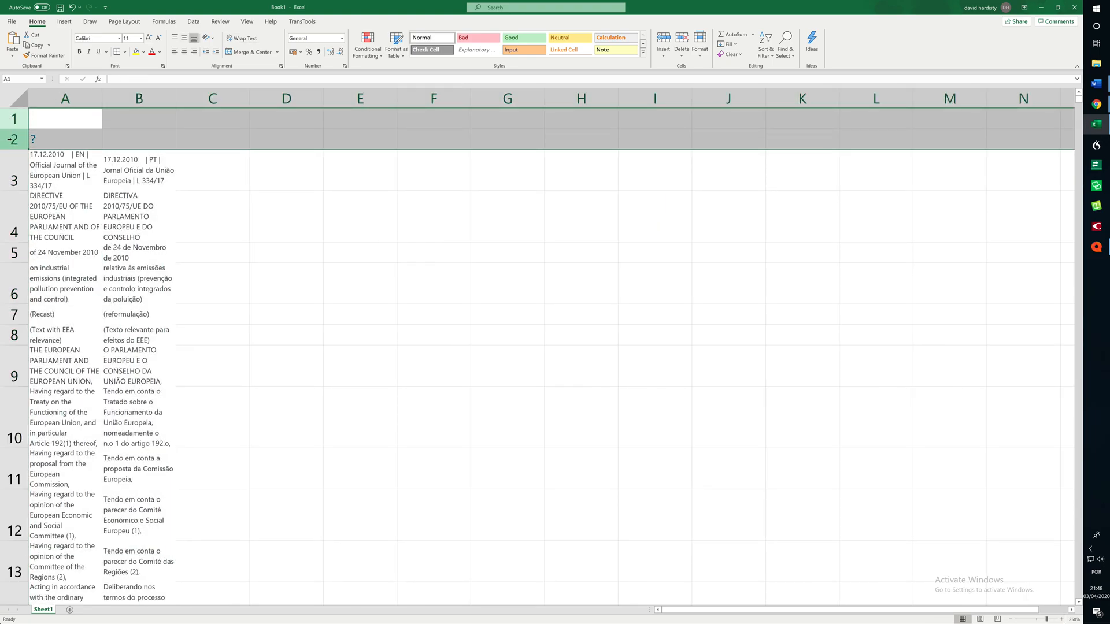
right_click(14, 140)
click(37, 226)
click(61, 141)
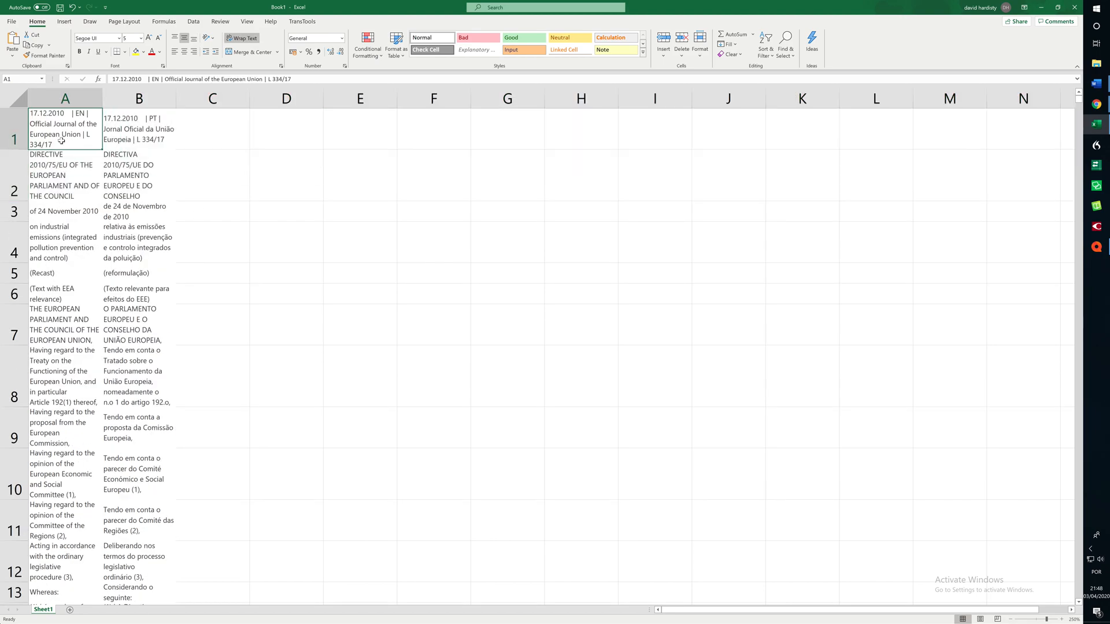
Delete the whole column B with the Portuguese text, leaving only the English column in the sheet.
click(150, 134)
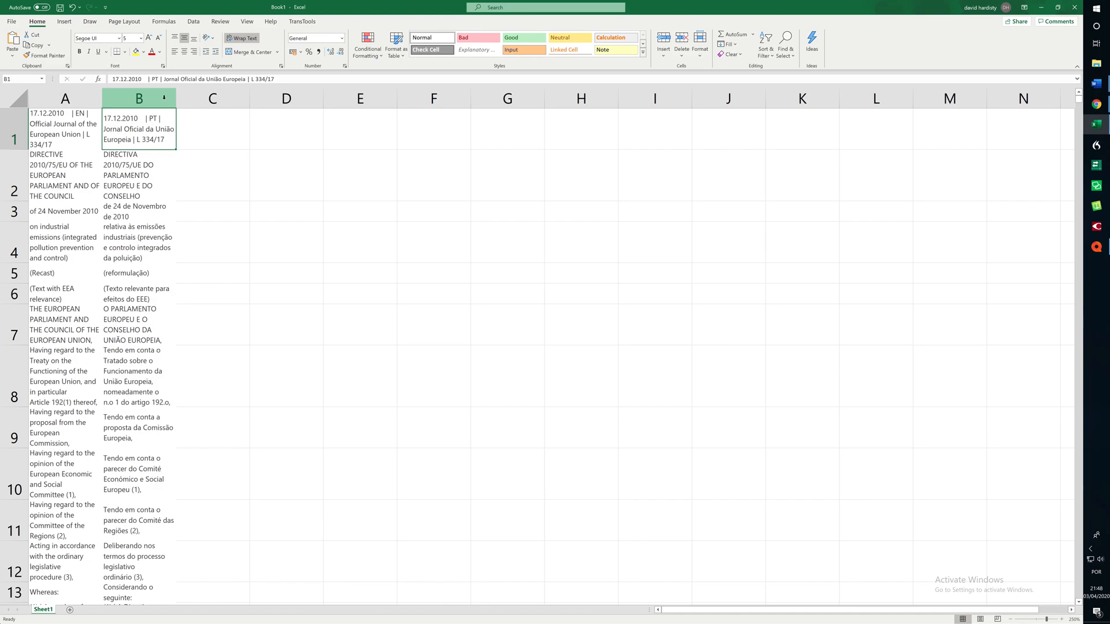
click(152, 99)
right_click(154, 99)
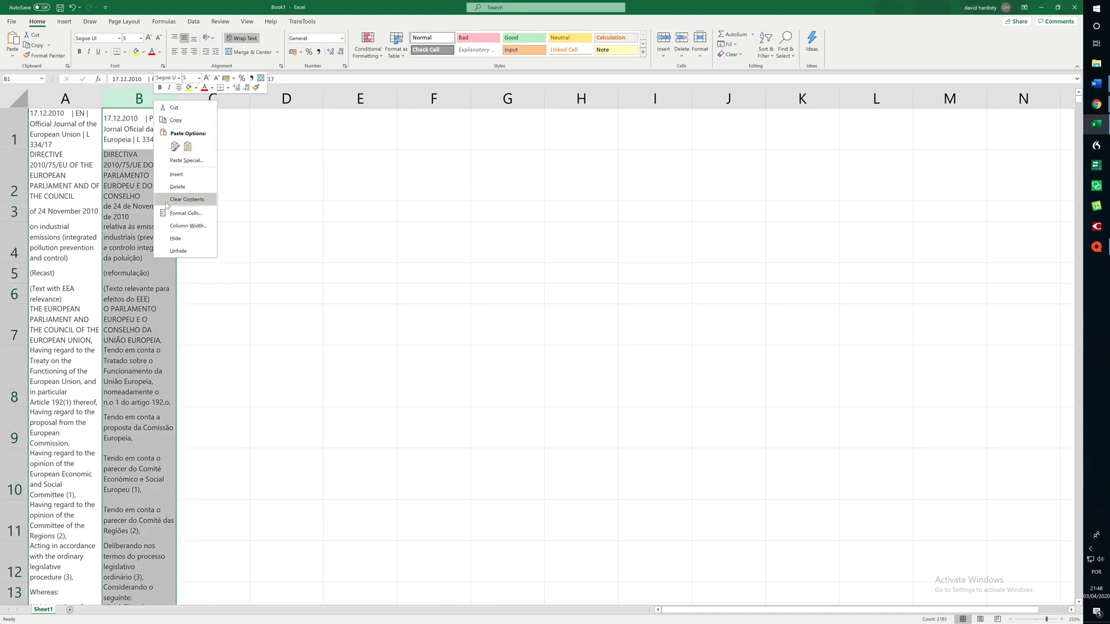
click(177, 186)
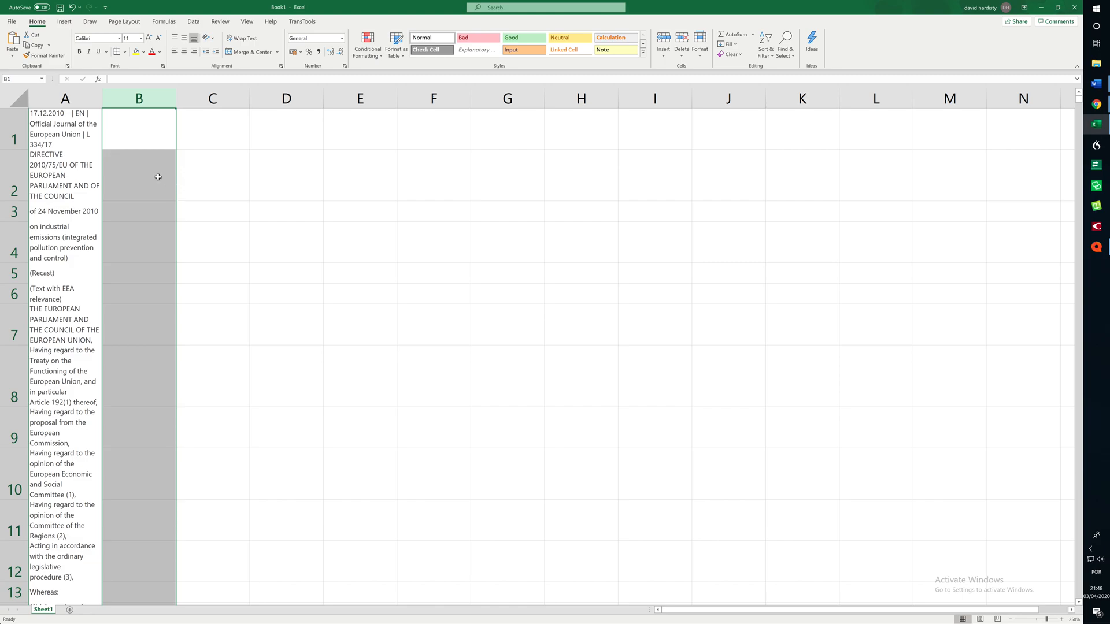
Save the English-only workbook as dir_2010_75_en in the "aligning material" folder, as an Excel Workbook.
click(9, 25)
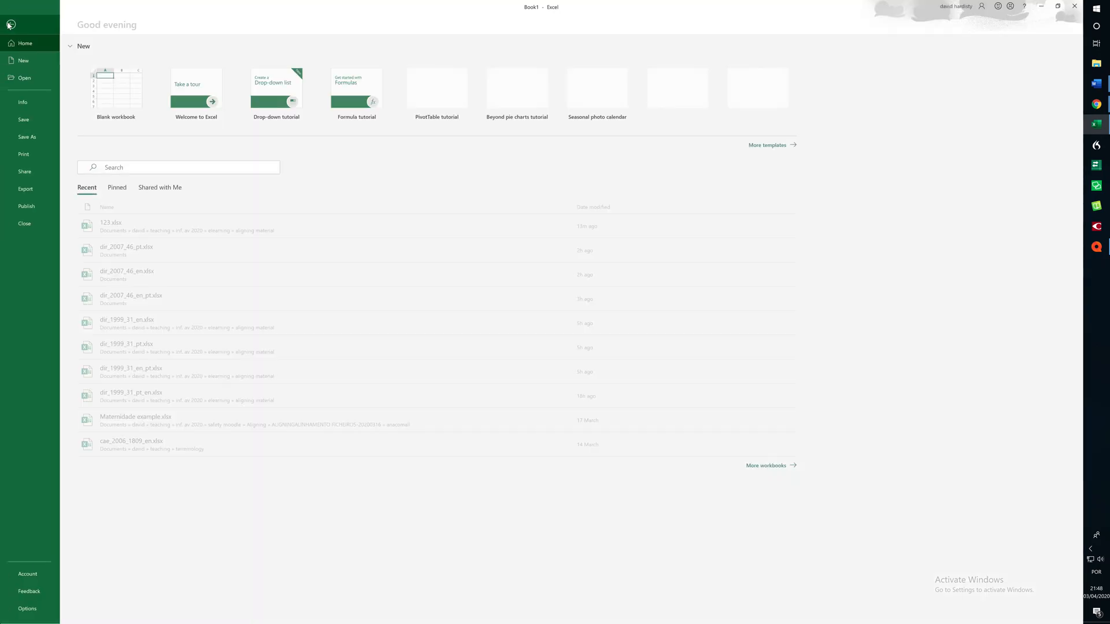
click(26, 137)
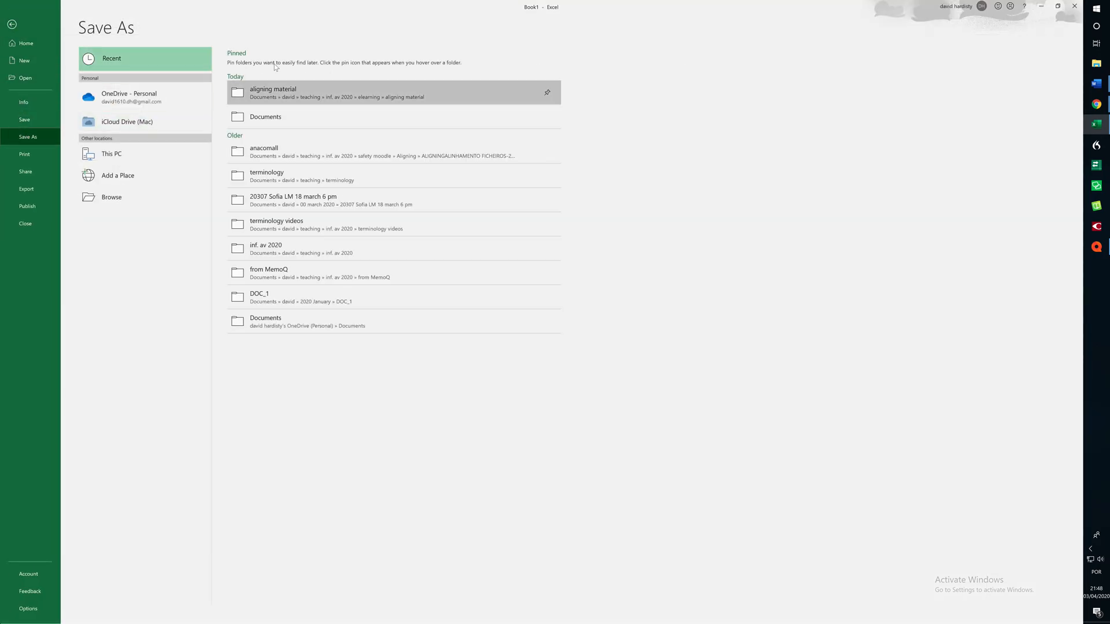
click(273, 93)
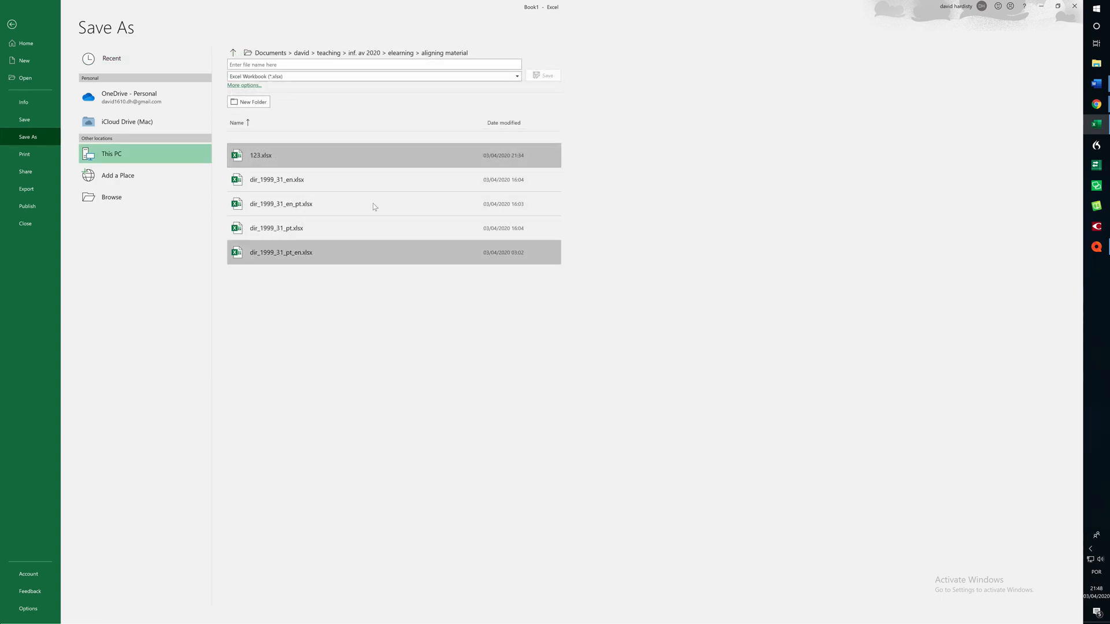
click(257, 65)
text(dir_2010_75_en)
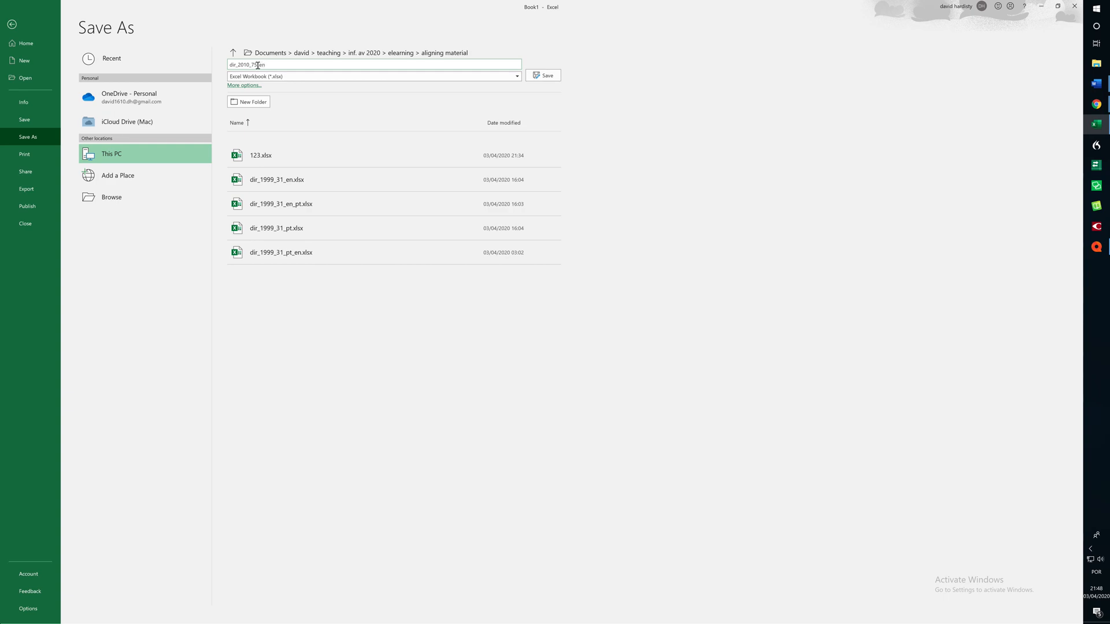
key(Return)
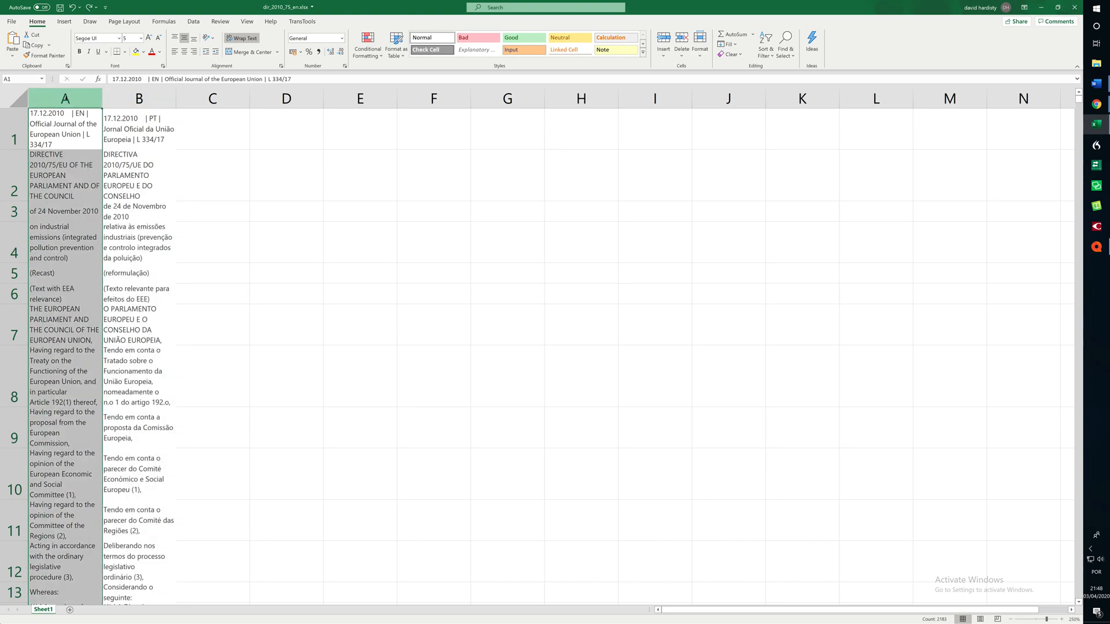
Delete column A with the English text and save the workbook as dir_2010_75_pt in the "aligning material" folder.
right_click(67, 99)
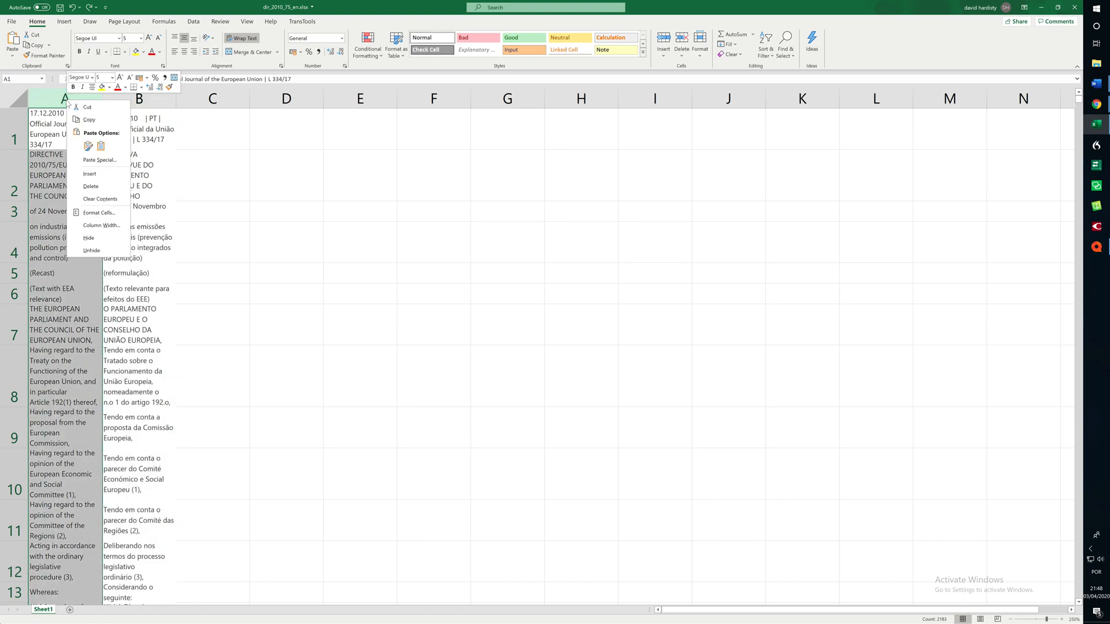
click(93, 188)
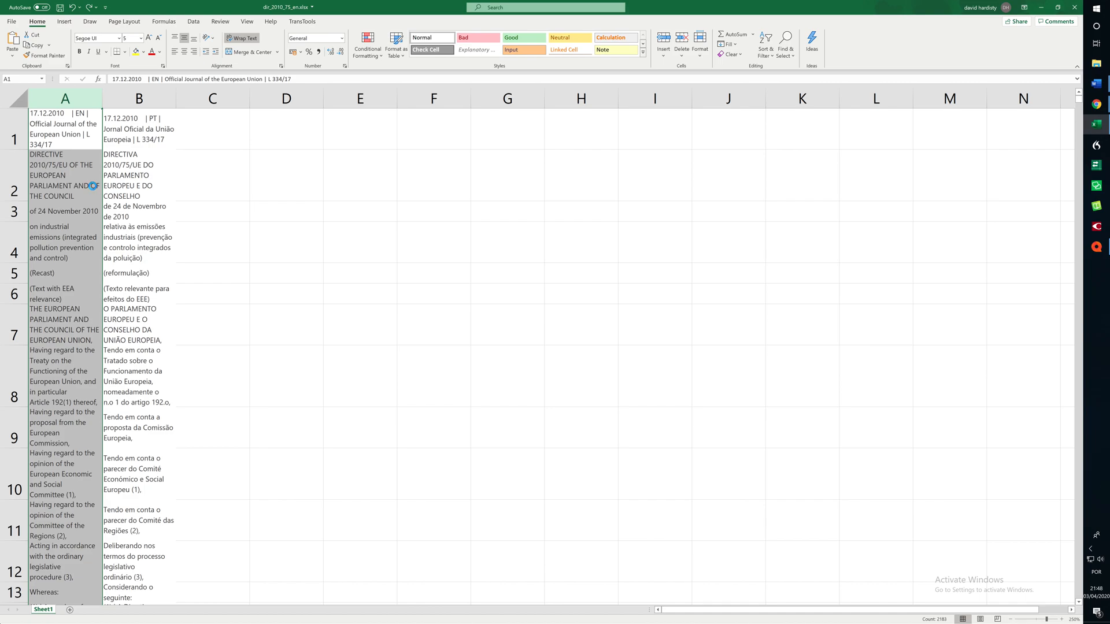
click(13, 24)
click(31, 136)
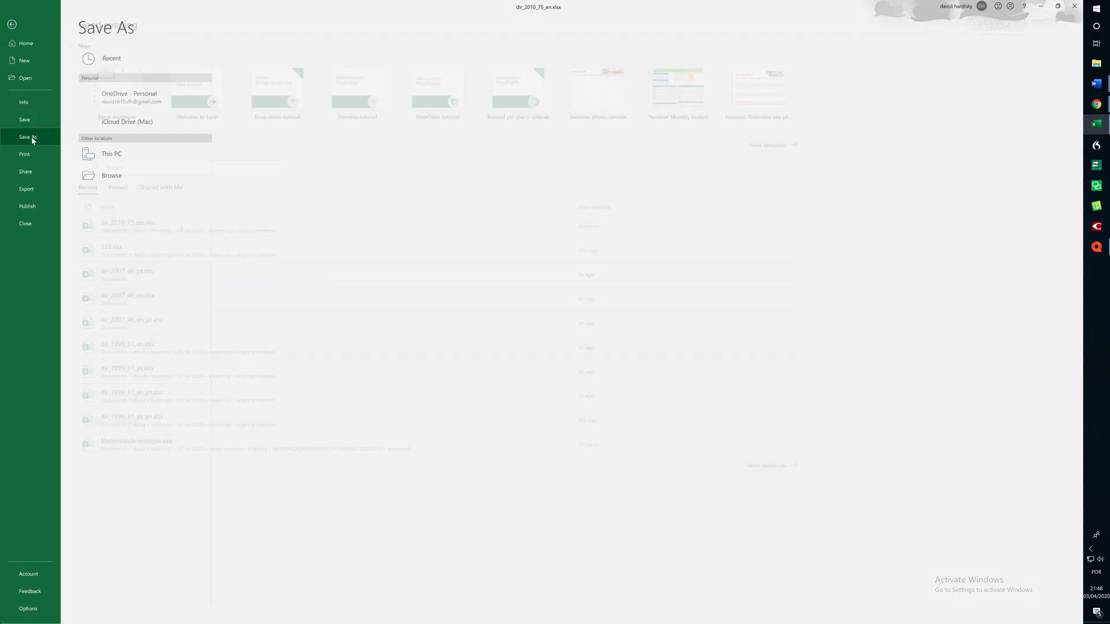
click(266, 64)
click(269, 65)
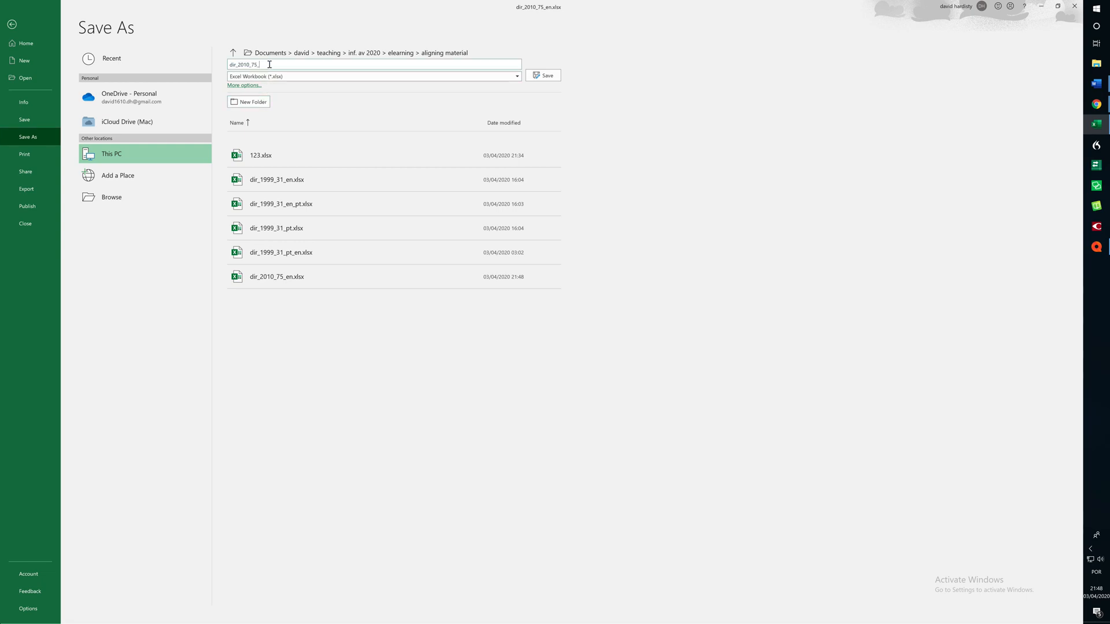
key(Return)
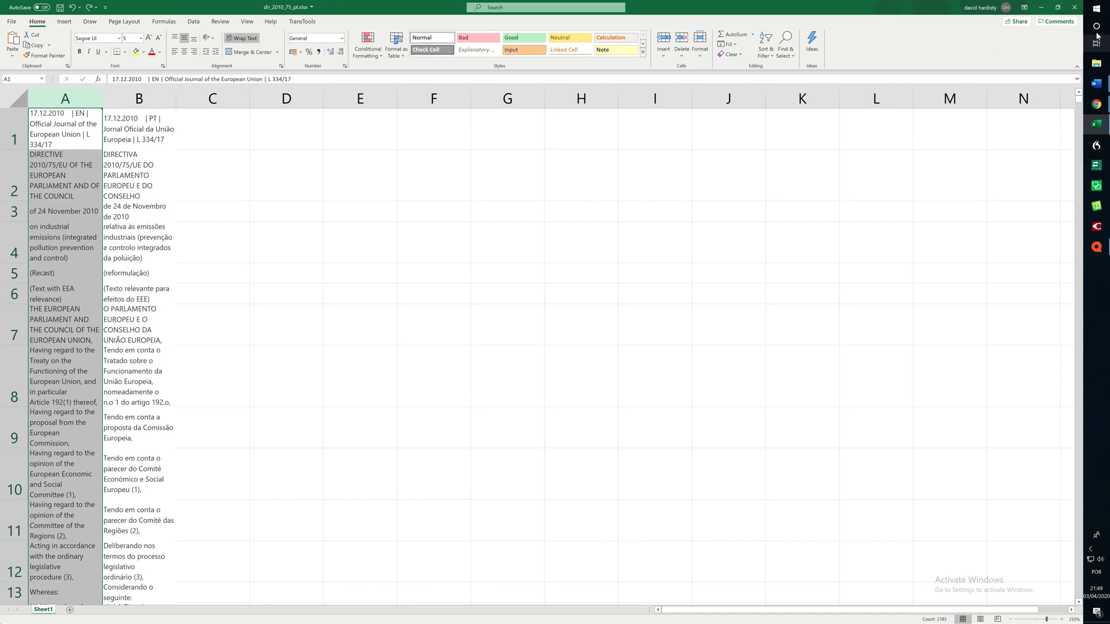
Close the Portuguese workbook without saving further changes and switch to the Project home in memoQ.
click(1076, 10)
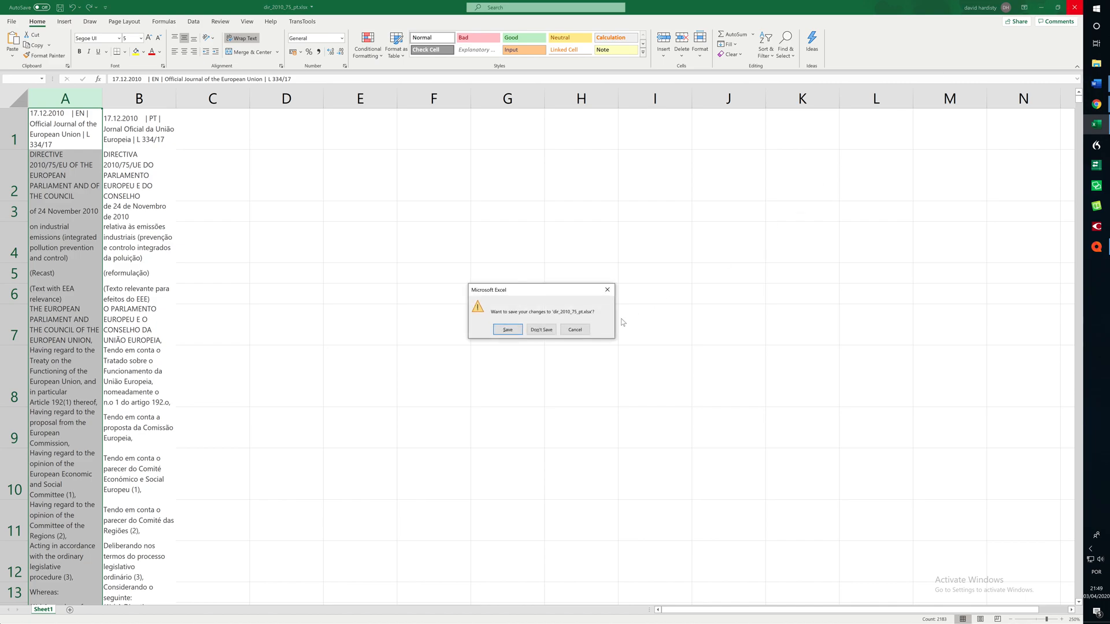
click(541, 329)
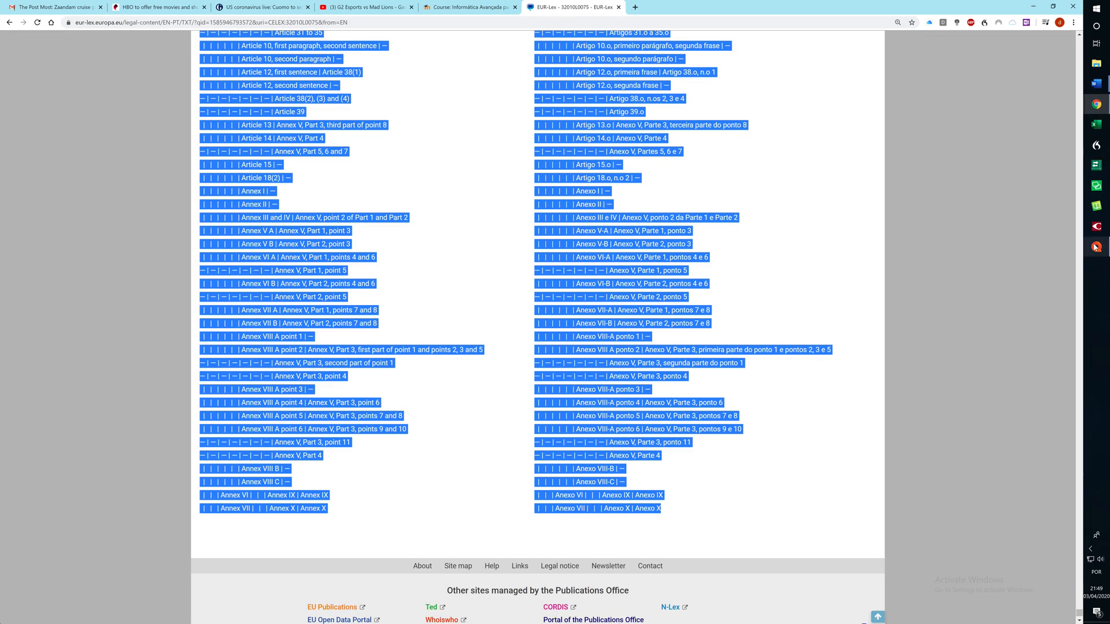
click(1096, 247)
click(33, 59)
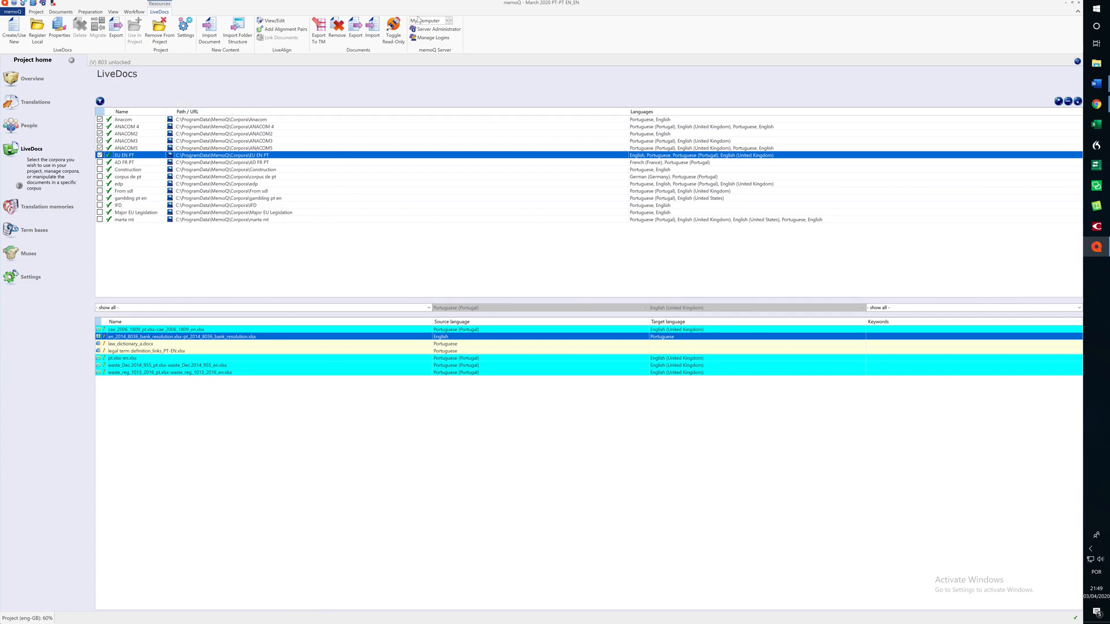
Add an alignment pair to the EU EN PT corpus with dir_2010_75_pt.xlsx as source and dir_2010_75_en.xlsx as target.
click(284, 30)
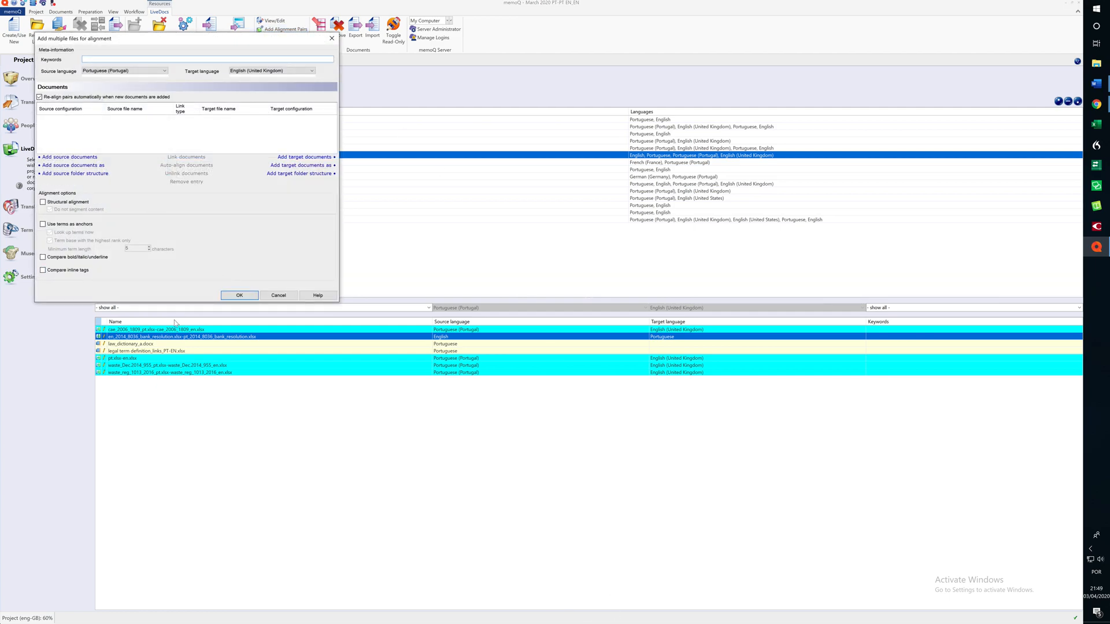
click(85, 158)
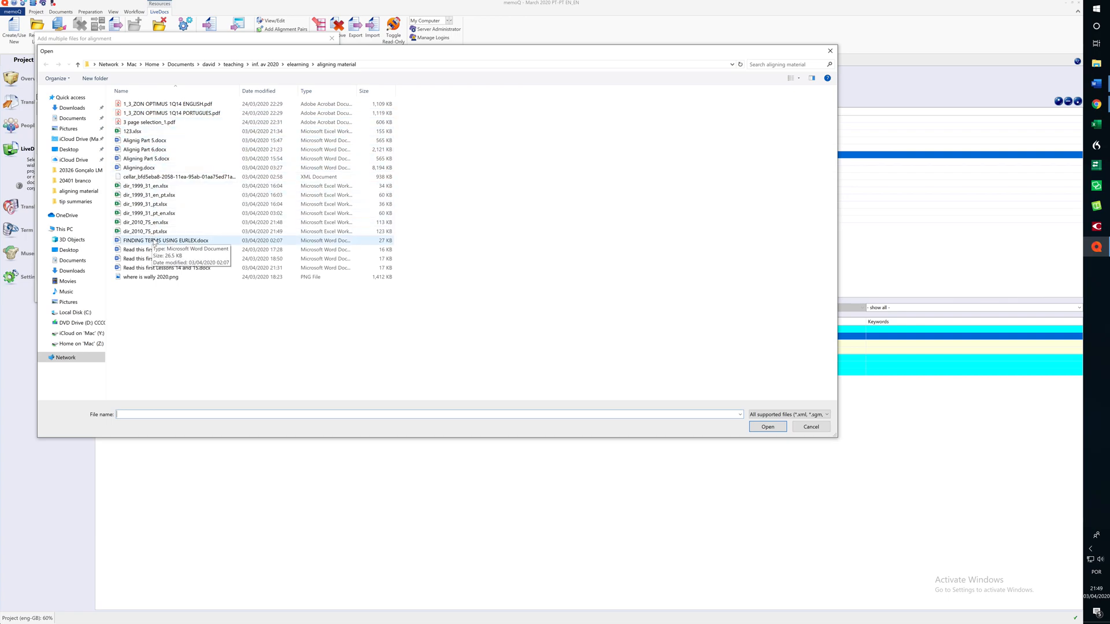
double_click(156, 231)
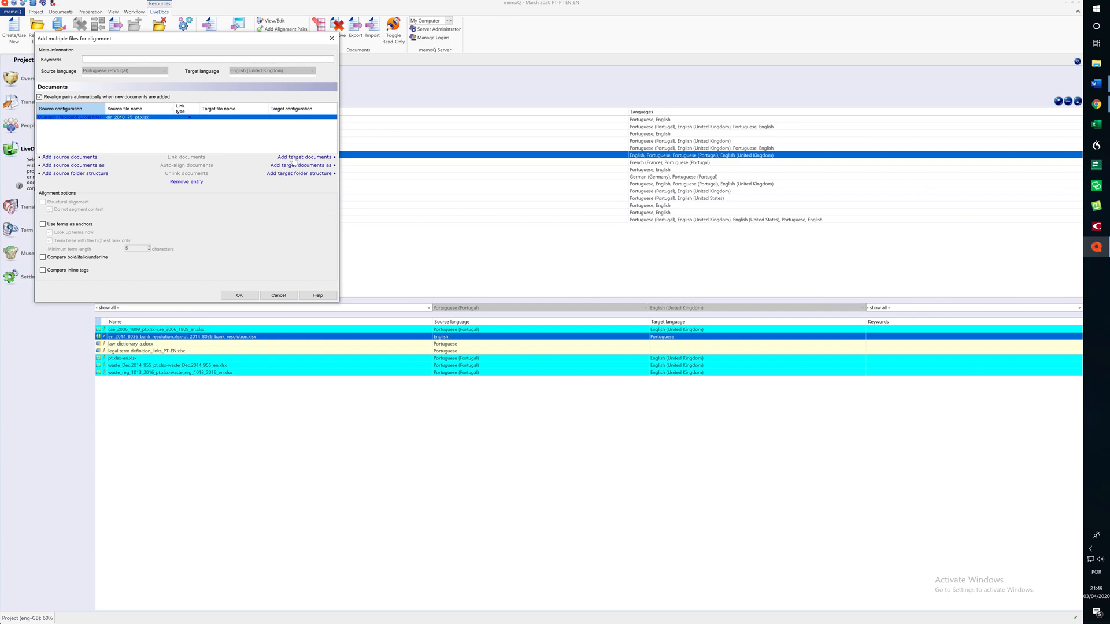
click(294, 160)
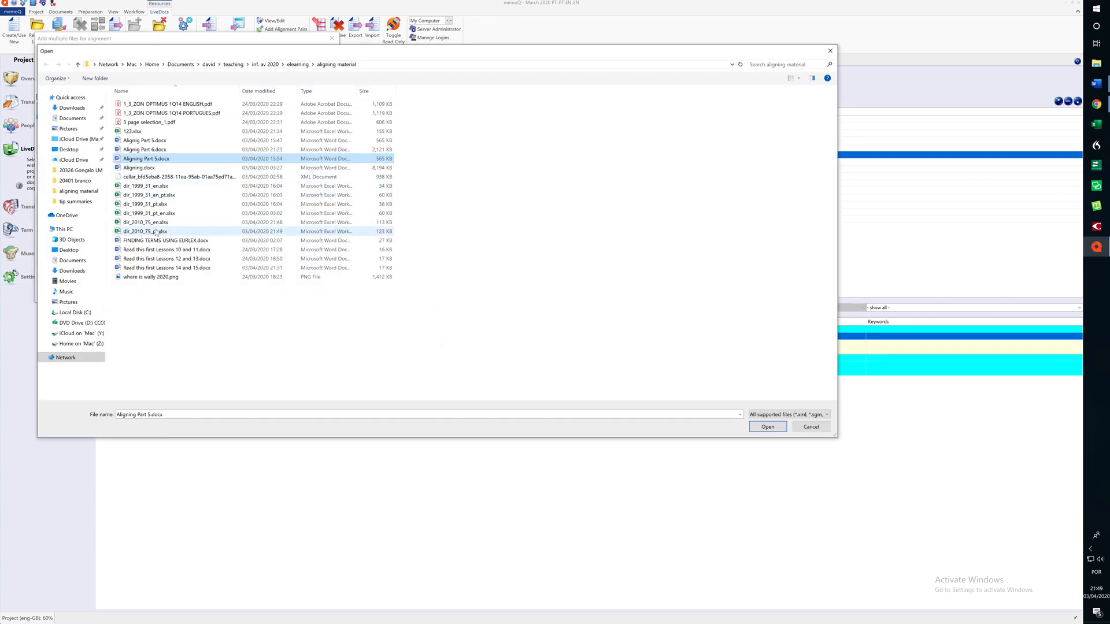
double_click(159, 225)
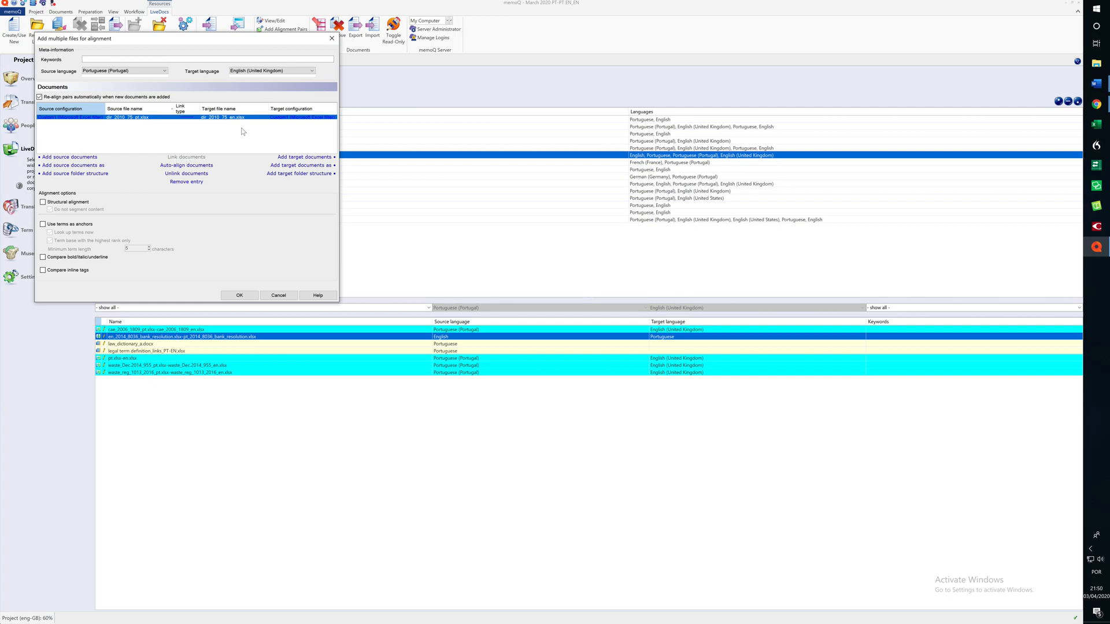
click(238, 294)
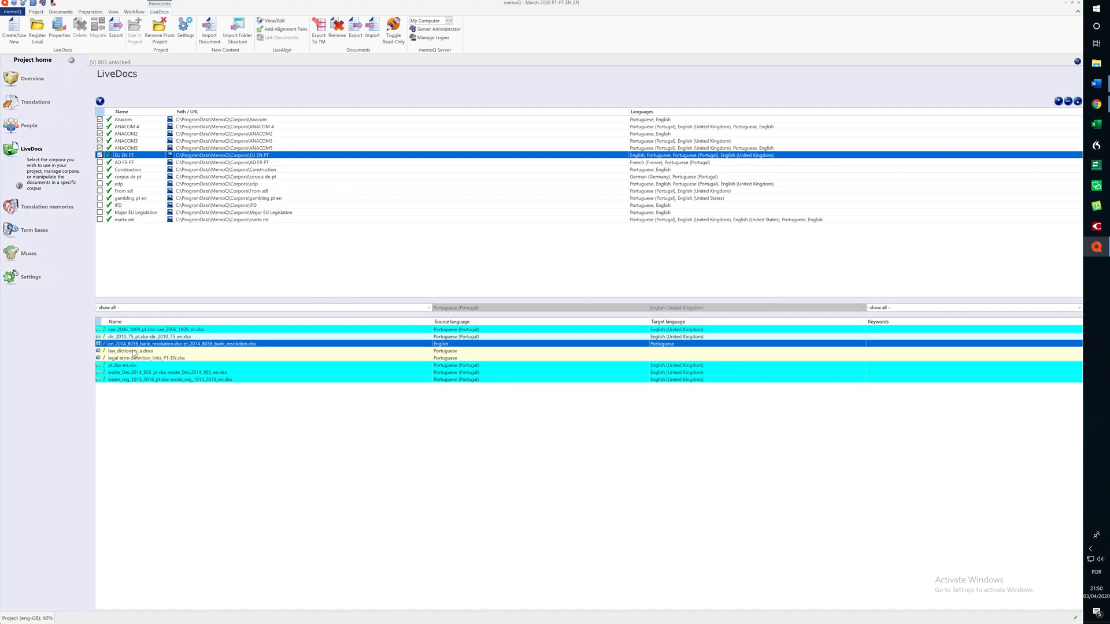
Open the aligned dir_2010_75 document pair and check that Portuguese and English segments match from the heading to the final annex lines.
click(150, 338)
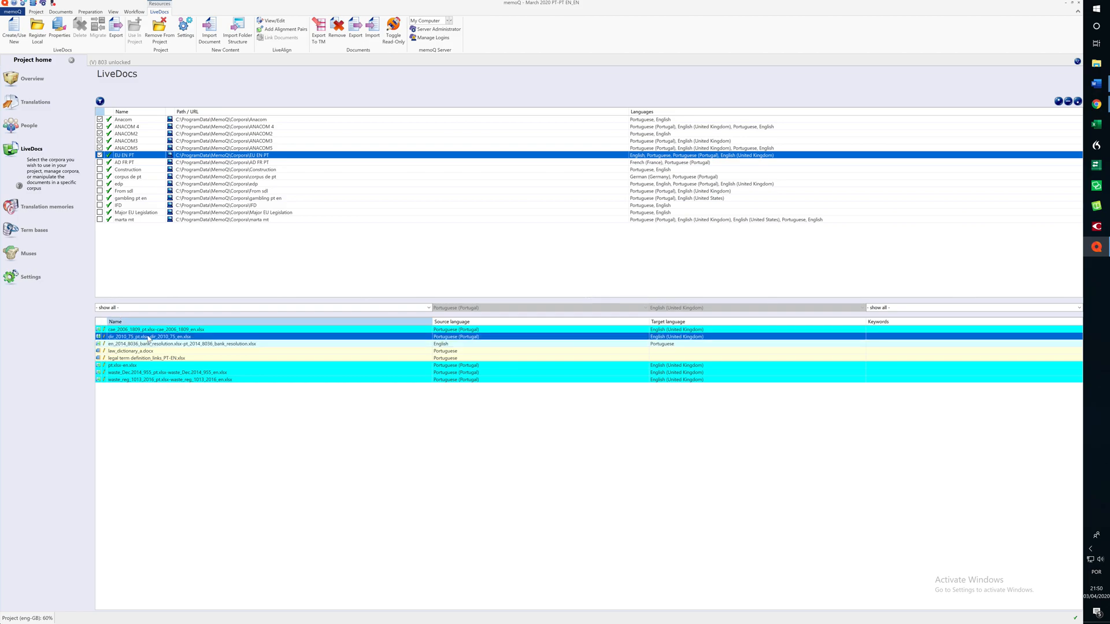
double_click(237, 339)
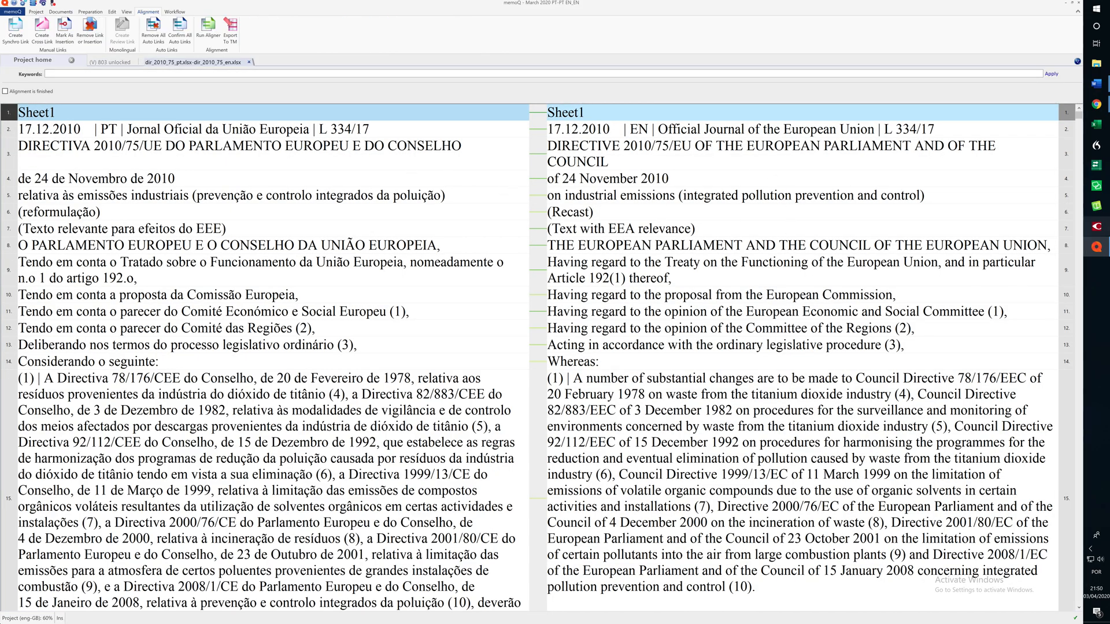
drag(1080, 119, 1080, 197)
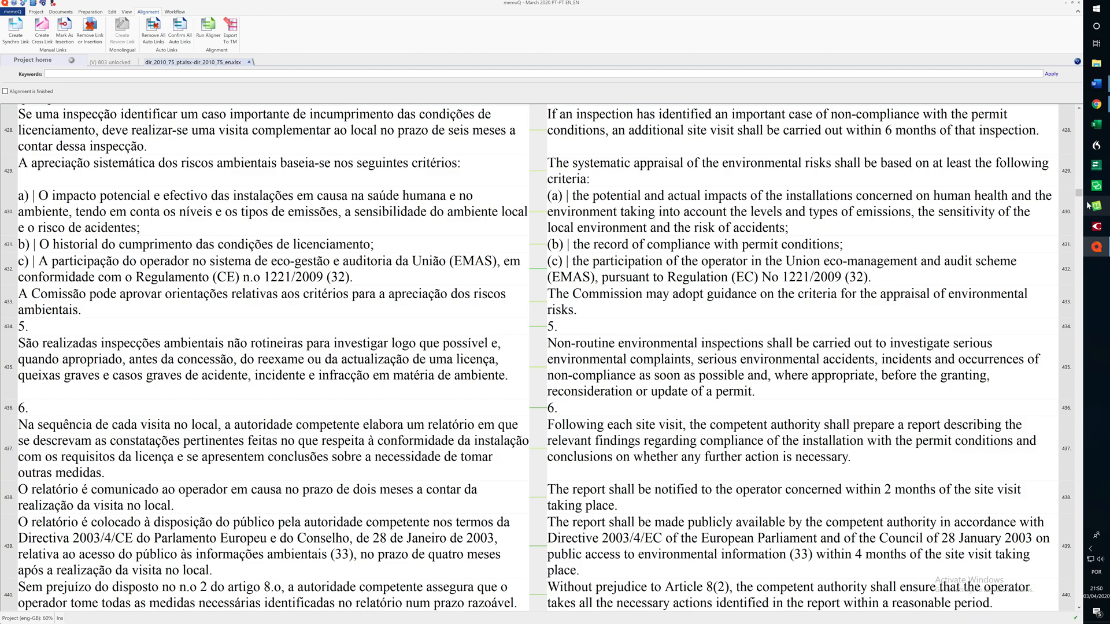
drag(1080, 200, 1079, 501)
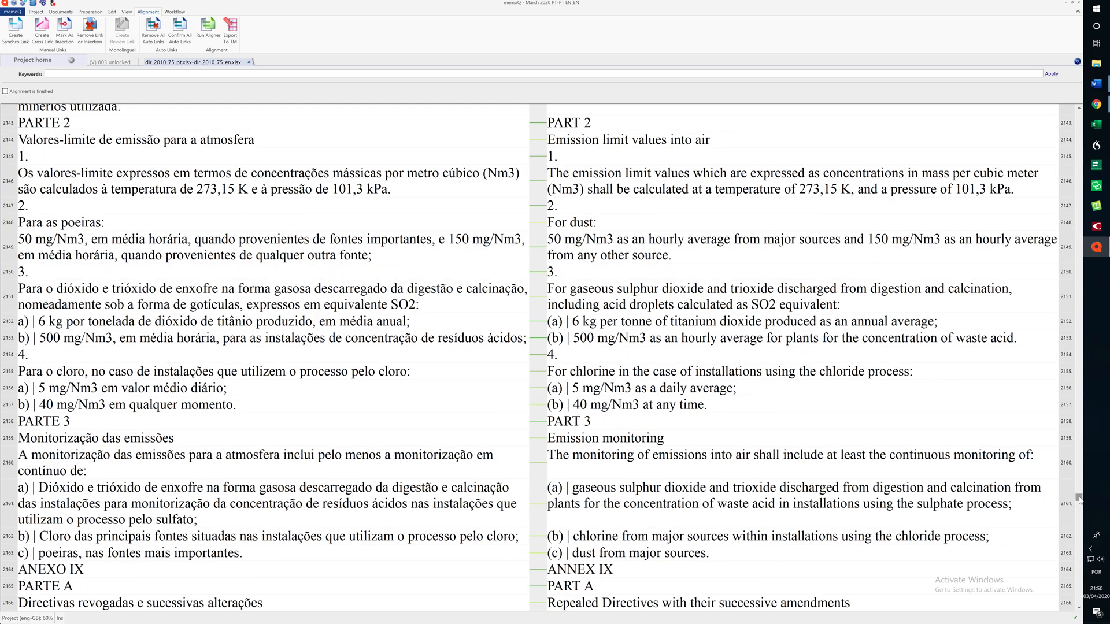
drag(1079, 500, 1080, 530)
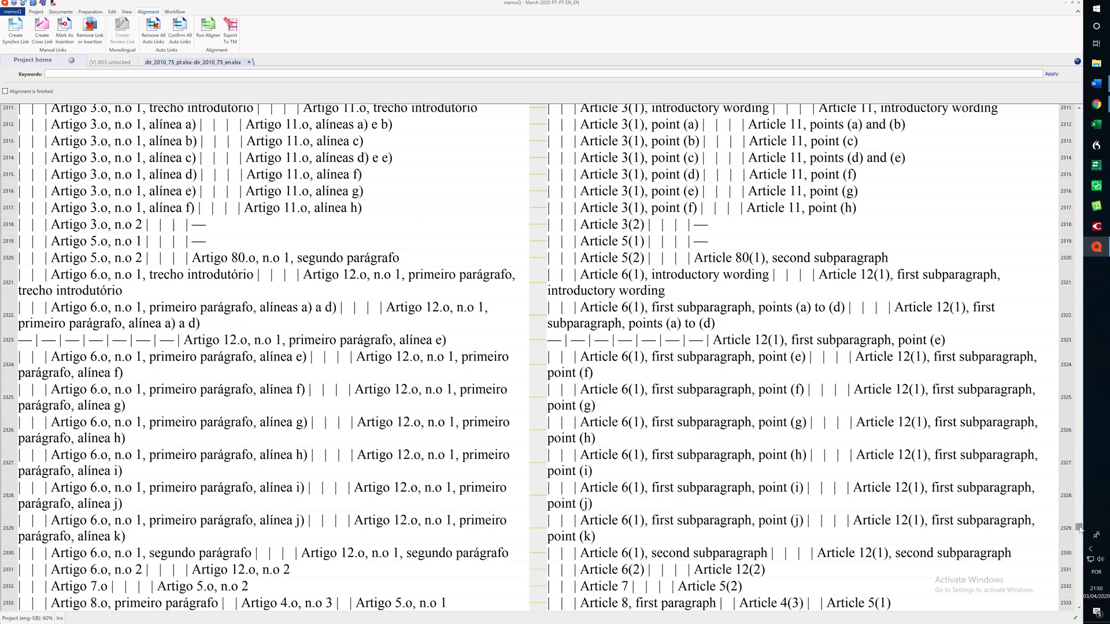
drag(1080, 530, 1084, 610)
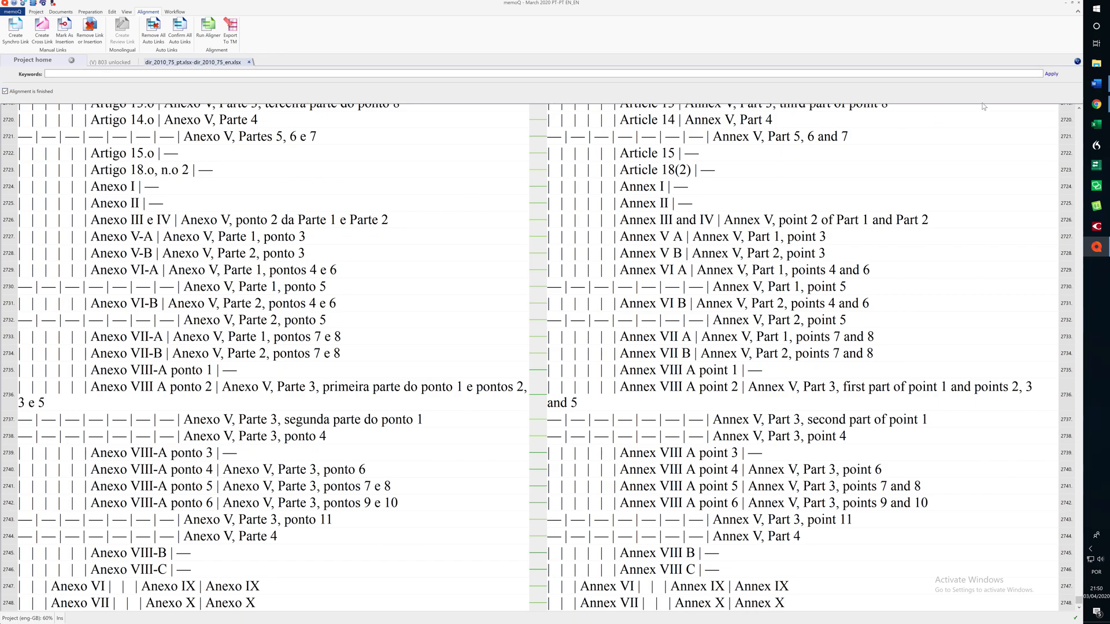
scroll(1082, 114, up, 9)
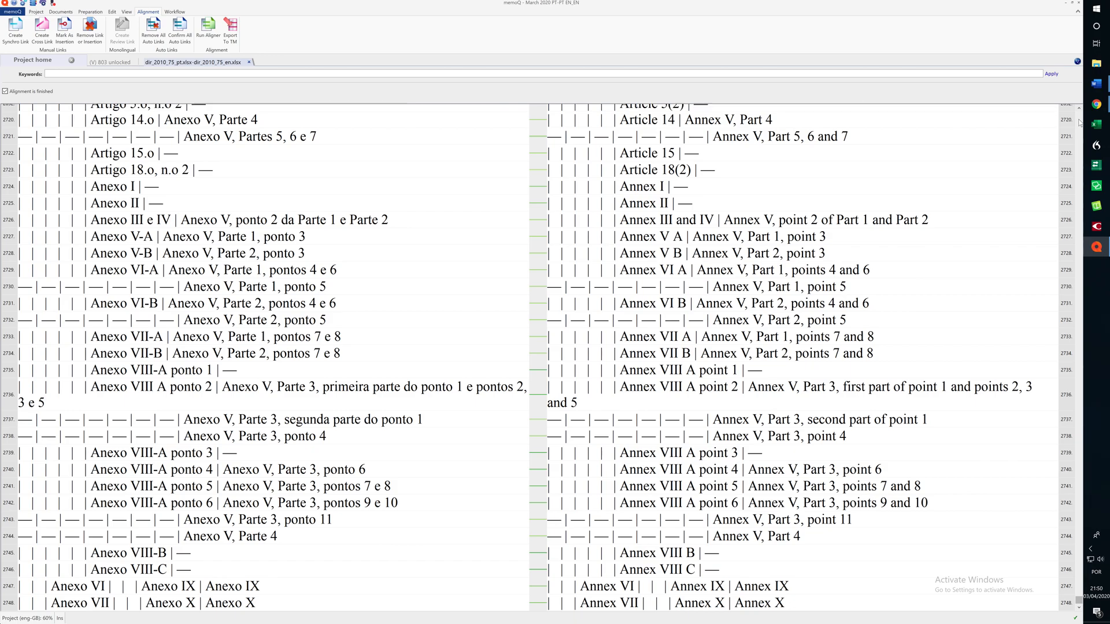
scroll(1059, 249, up, 9)
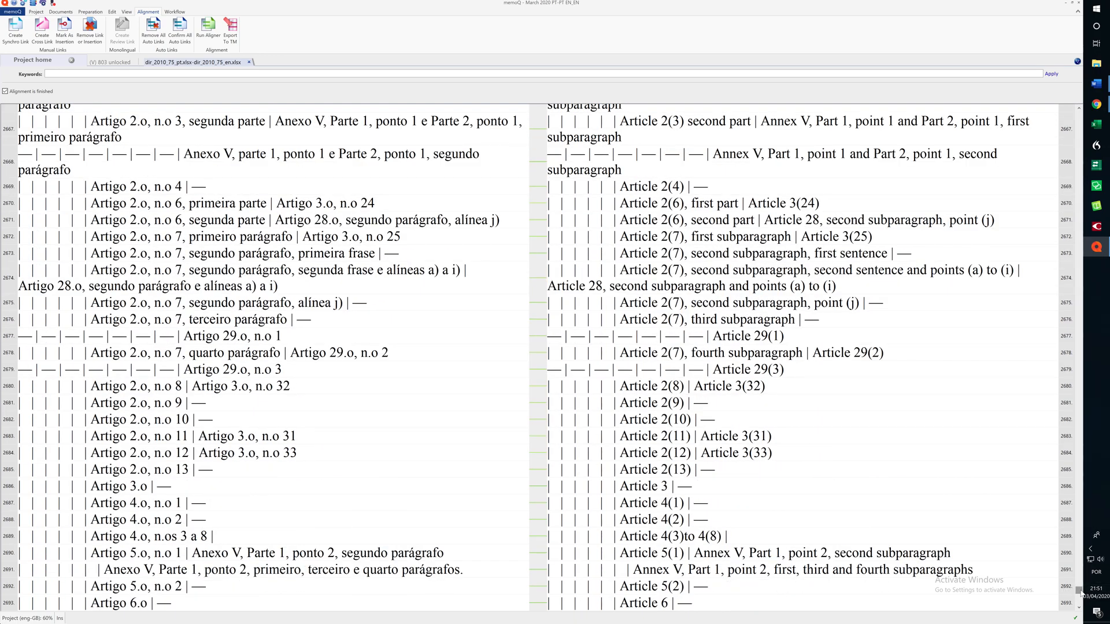
Copy the term "instalação de combustão" from Portuguese segment 544 and close the alignment document.
drag(1093, 448, 1093, 211)
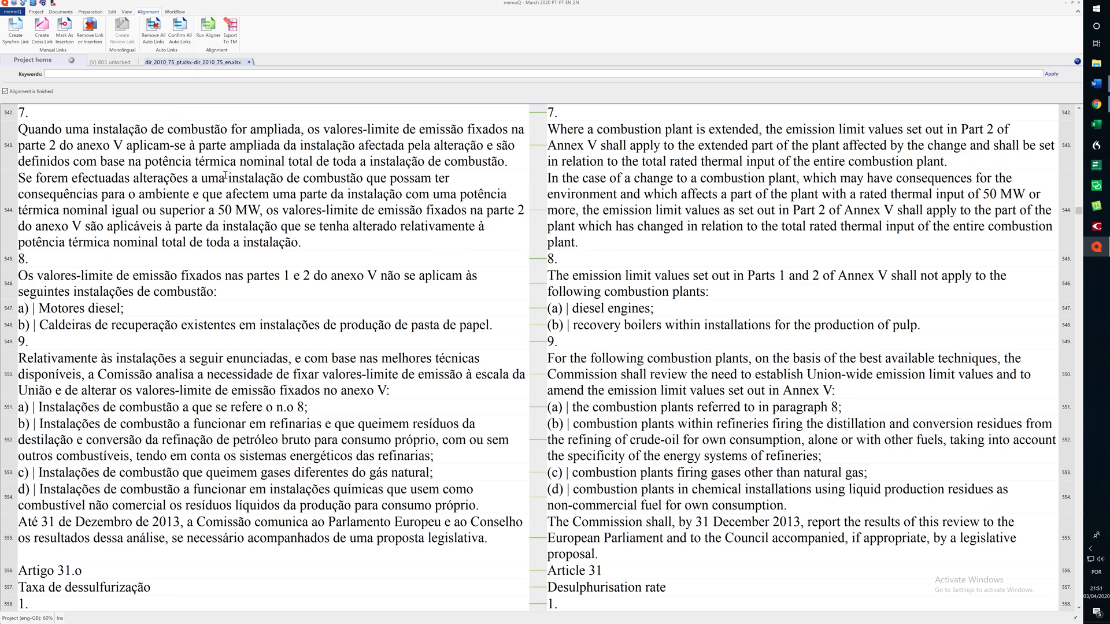
drag(229, 178, 363, 175)
key(ctrl+c)
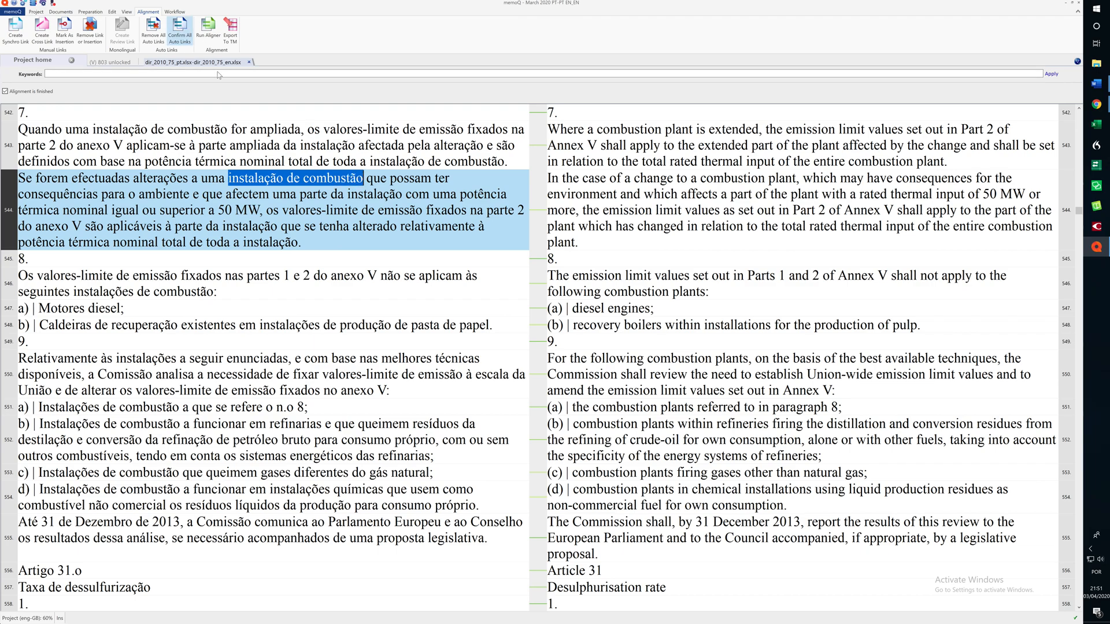
click(249, 63)
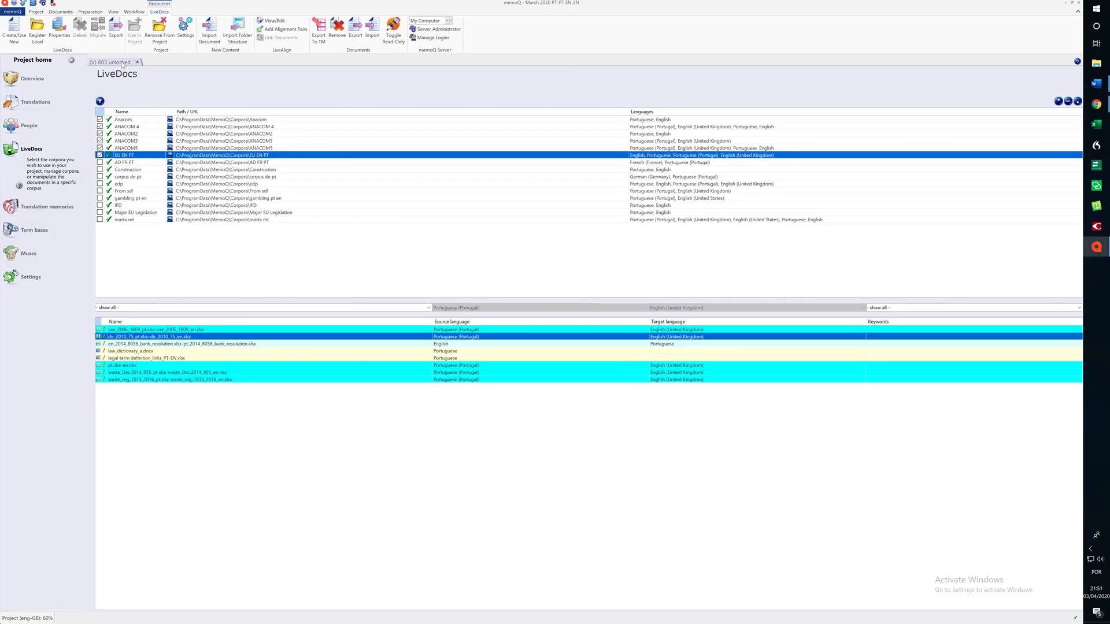
In the "(V) 803 unlocked" document, paste "instalação de combustão" at the end of the first displayed source segment, preceded by a space.
click(122, 65)
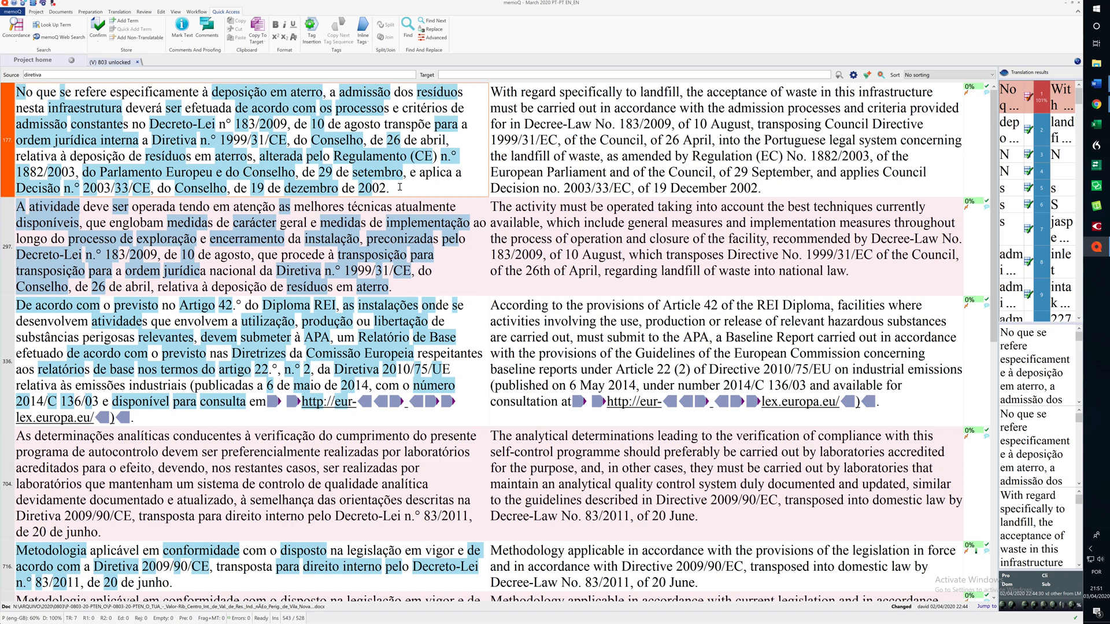
key(F2)
key(ctrl+v)
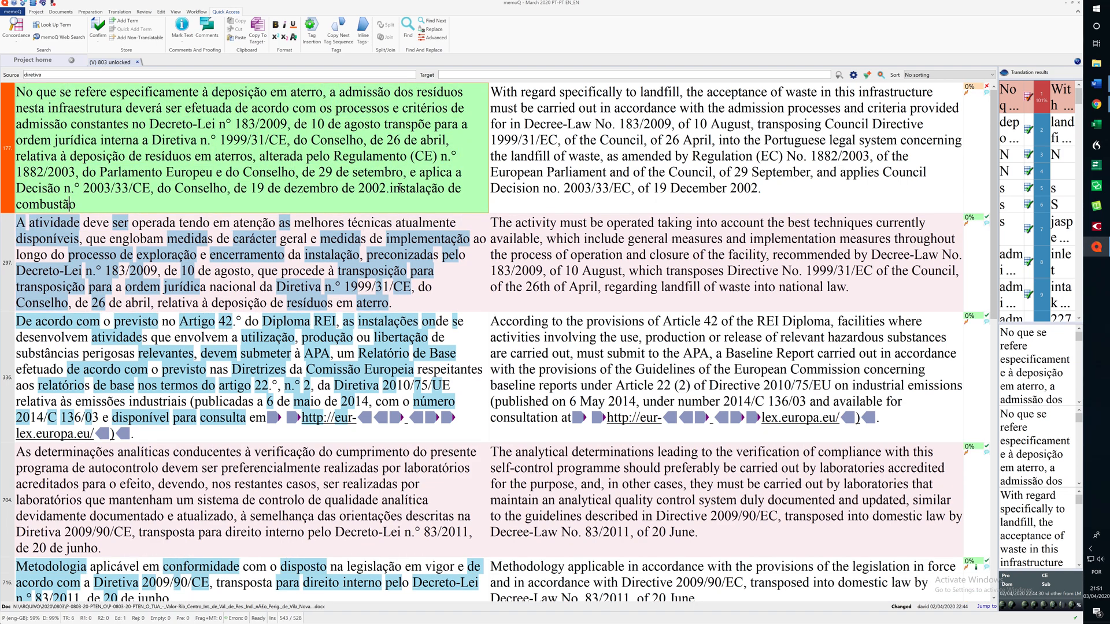
key(Left)
key(Left)
key(Left)
key(Left)
key(Left)
key(Left)
key(Left)
key(Left)
key(Left)
key(Left)
click(558, 156)
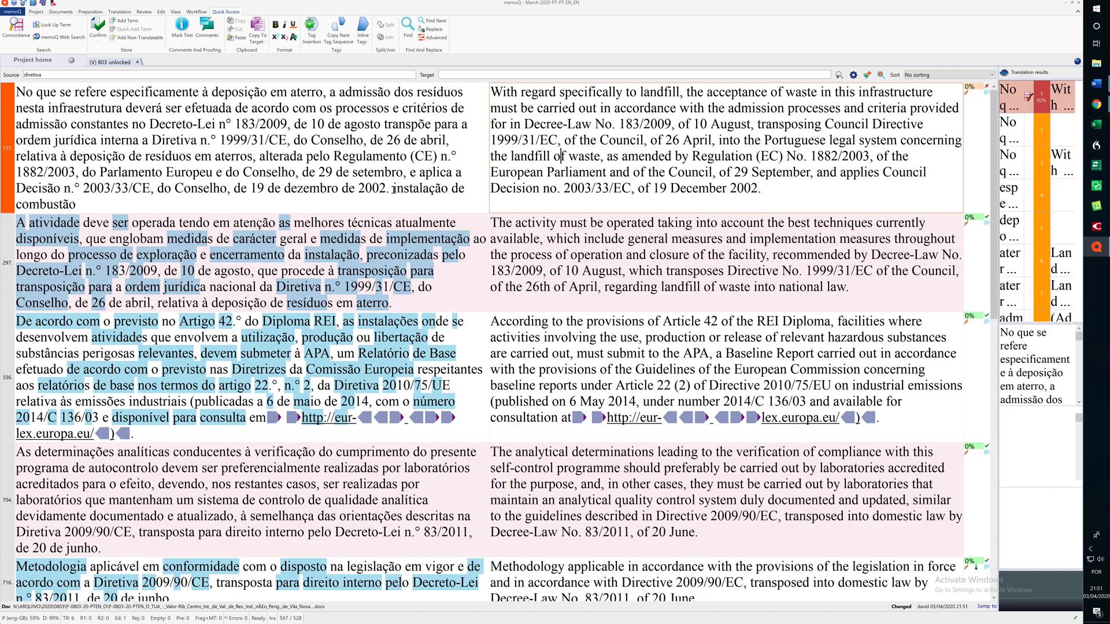
Select "instalação de combustão" at the end of the first displayed source segment and run a Concordance search on it.
click(165, 203)
key(ctrl+shift+Left)
key(ctrl+shift+Left)
key(ctrl+shift+Left)
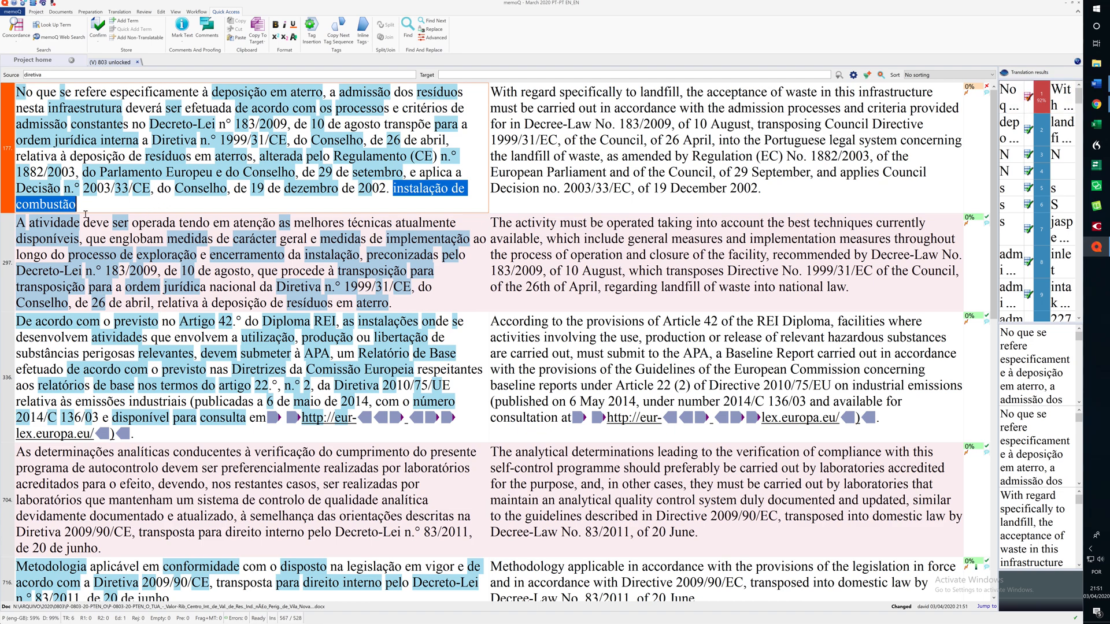
right_click(57, 205)
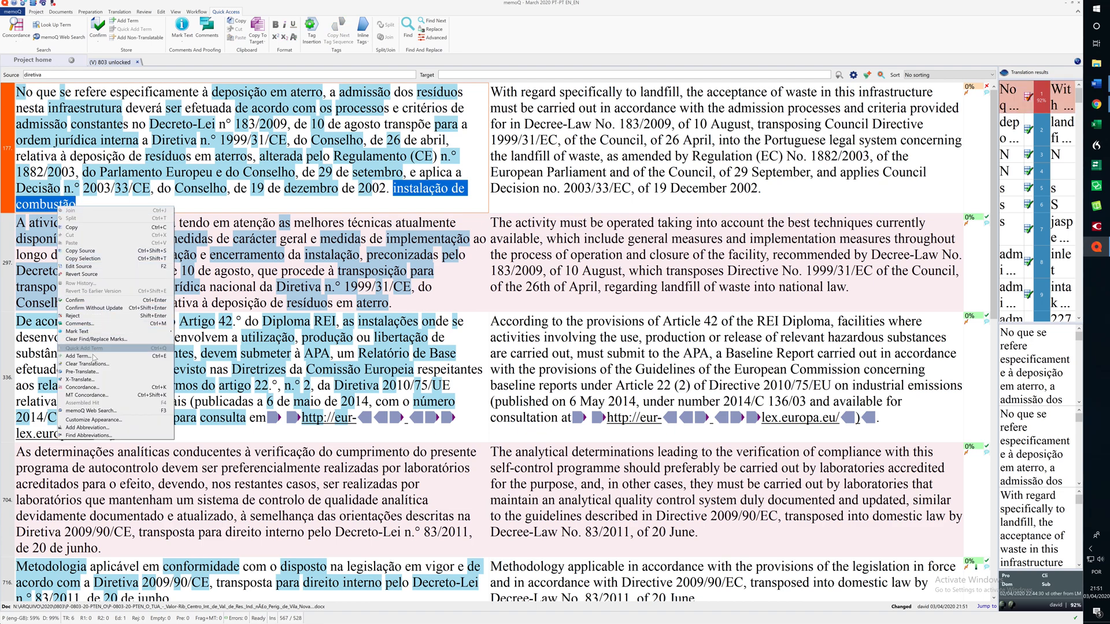
click(167, 389)
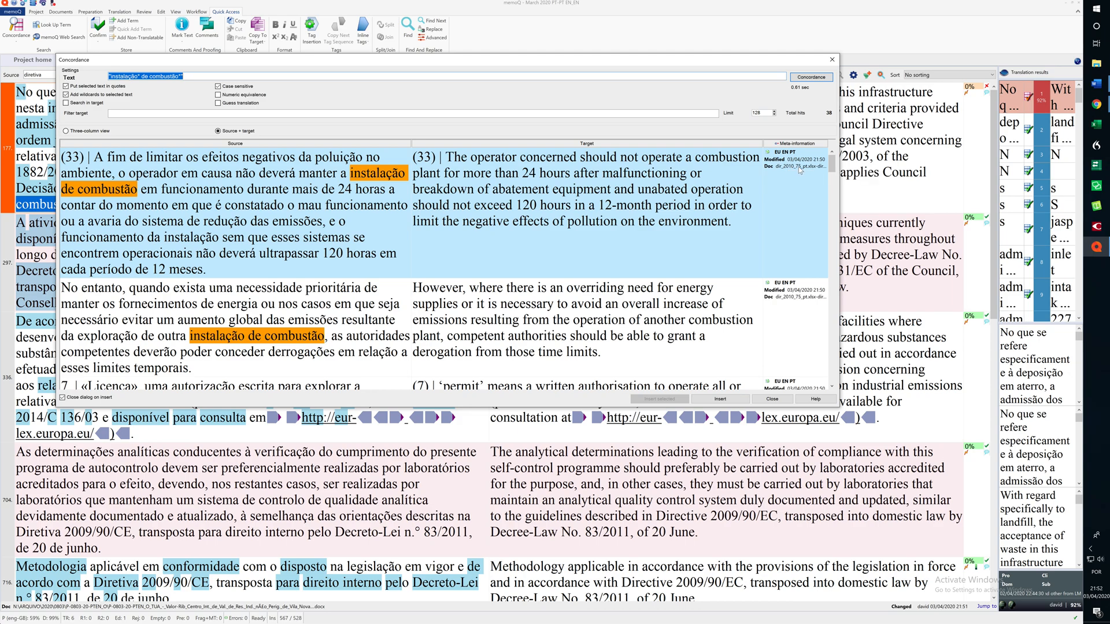
Open the source document of the recital (33) concordance hit, close the Concordance dialog, and review the aligned segments around that recital.
right_click(642, 197)
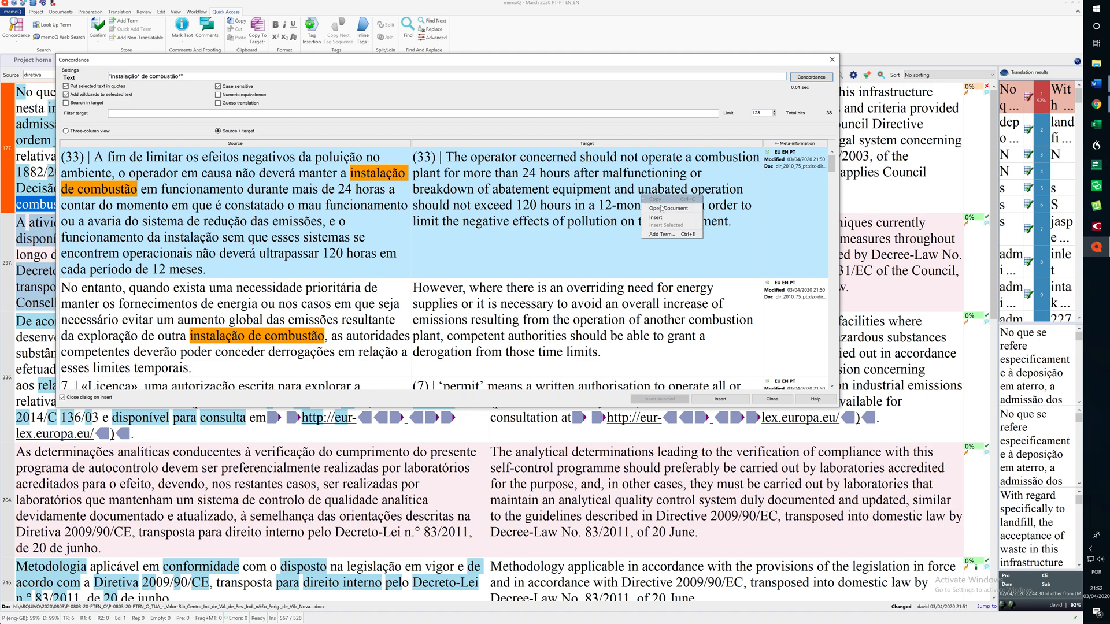
right_click(583, 190)
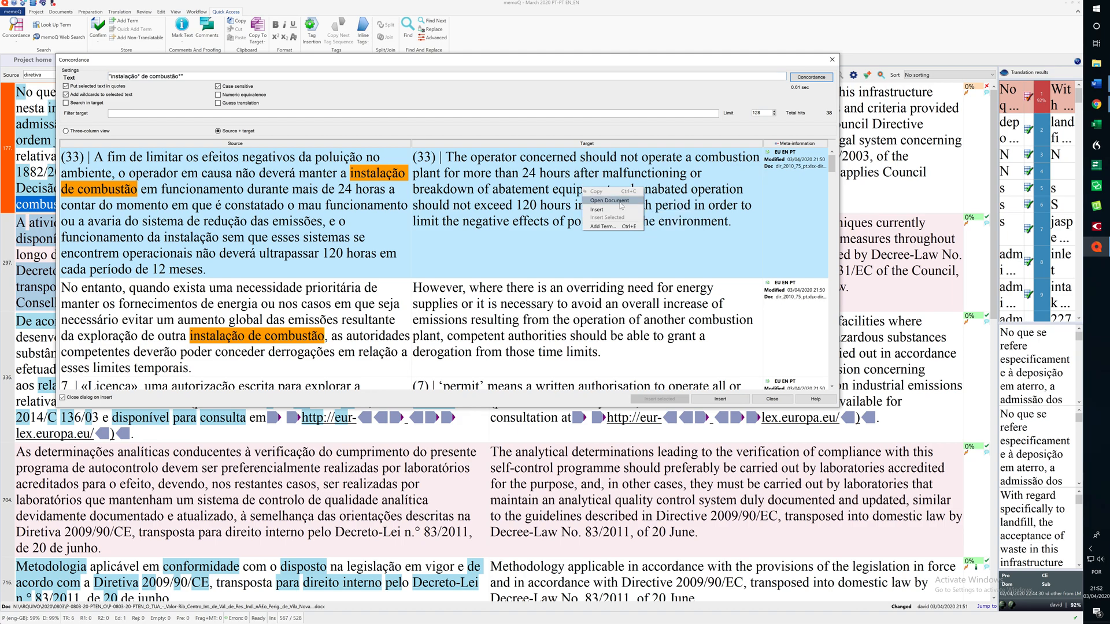
click(622, 201)
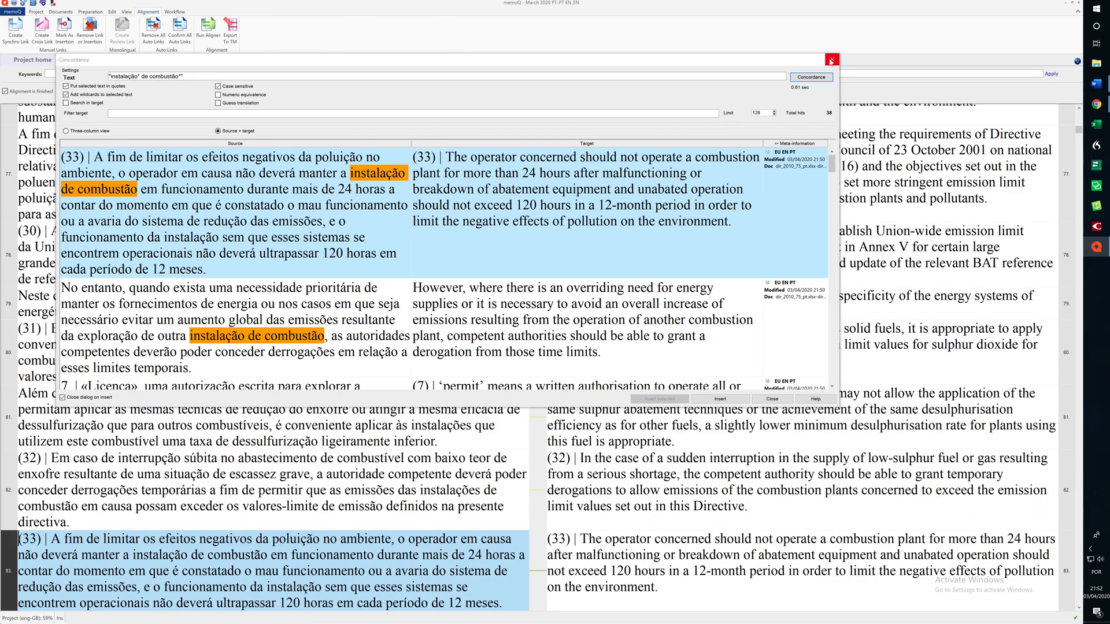
click(831, 61)
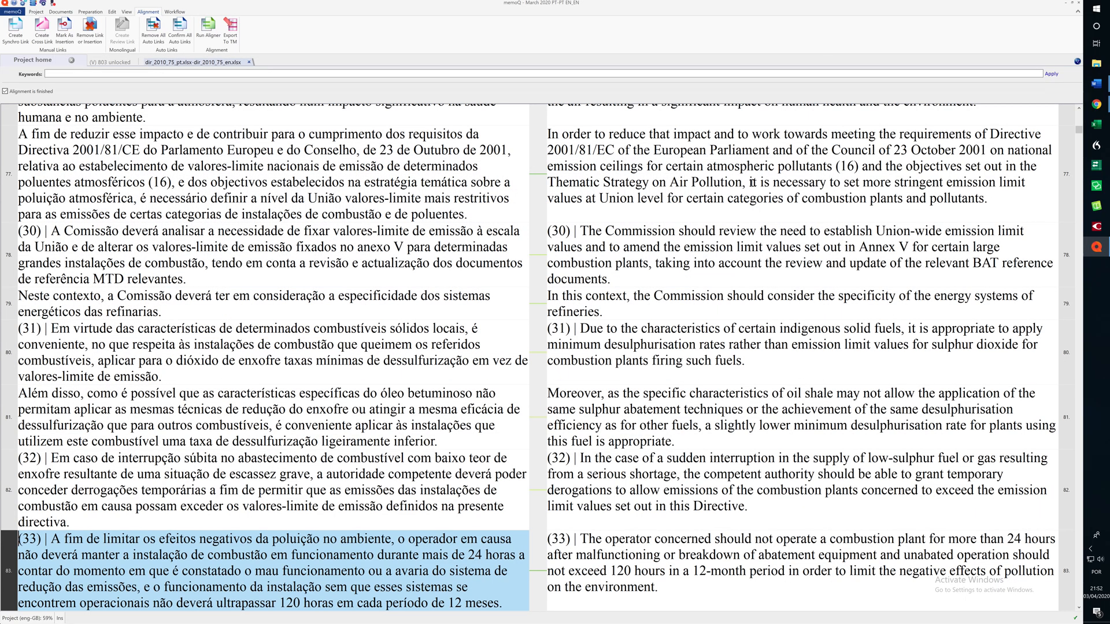
scroll(512, 466, down, 2)
scroll(512, 465, down, 2)
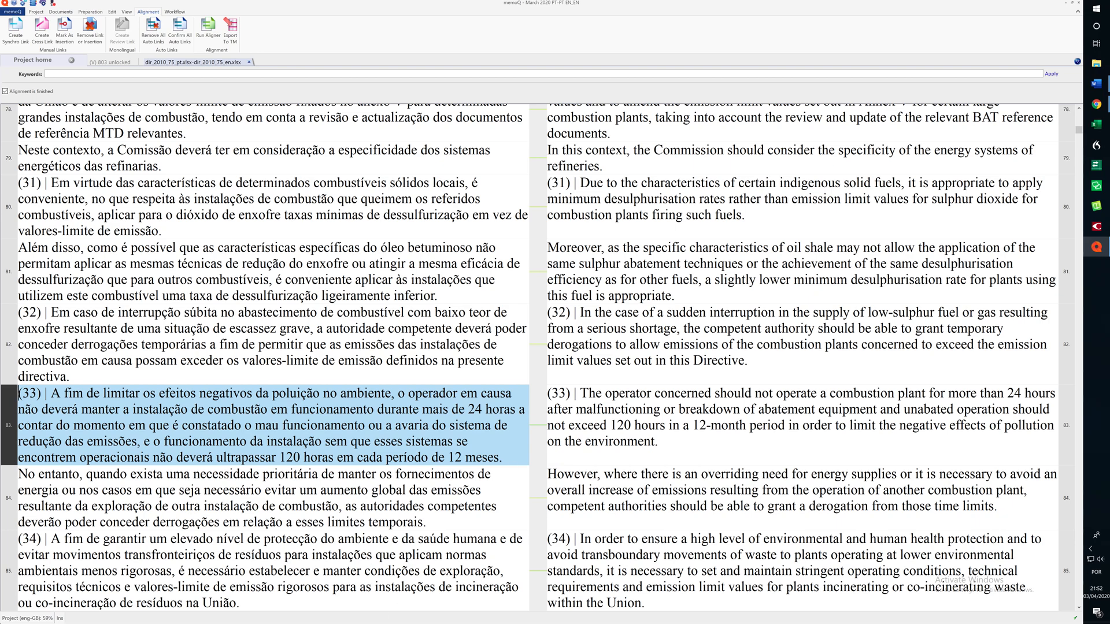
mouse_move(426, 618)
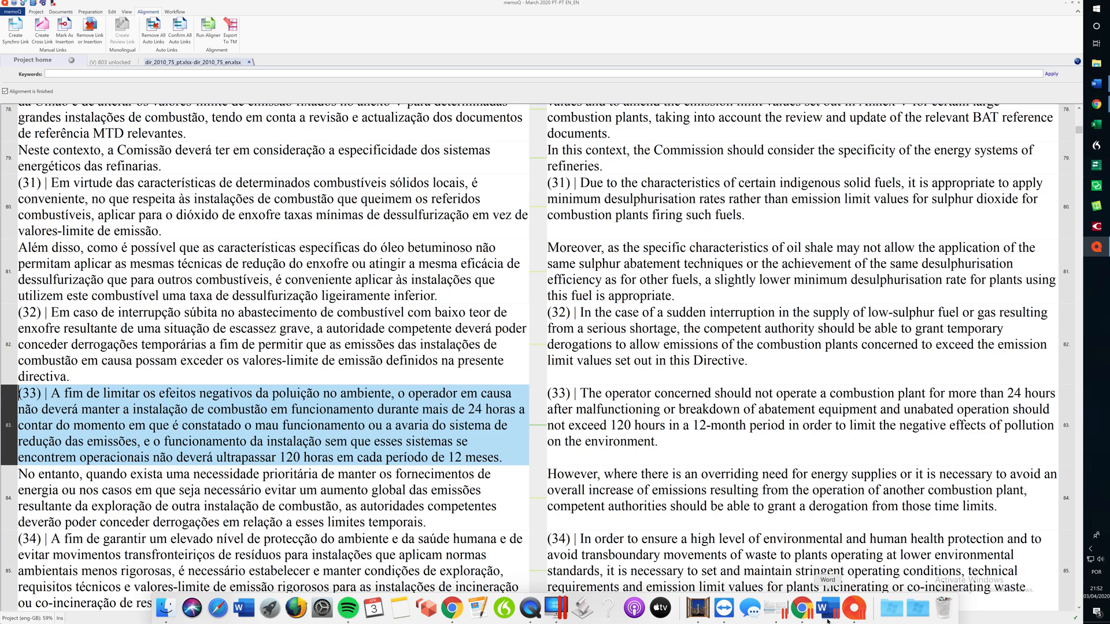
click(530, 615)
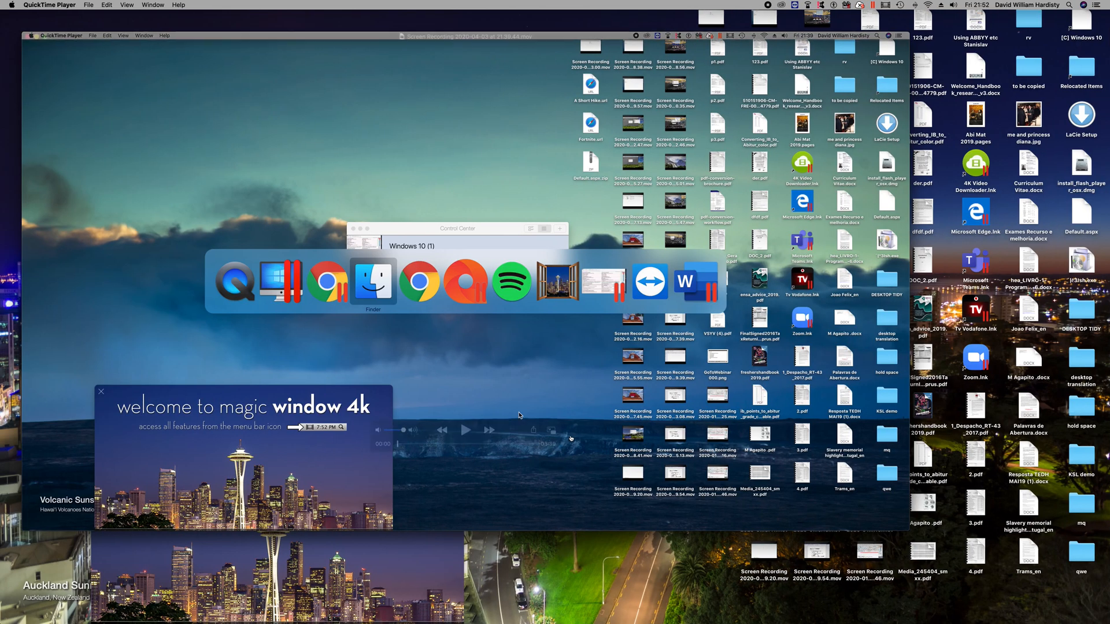